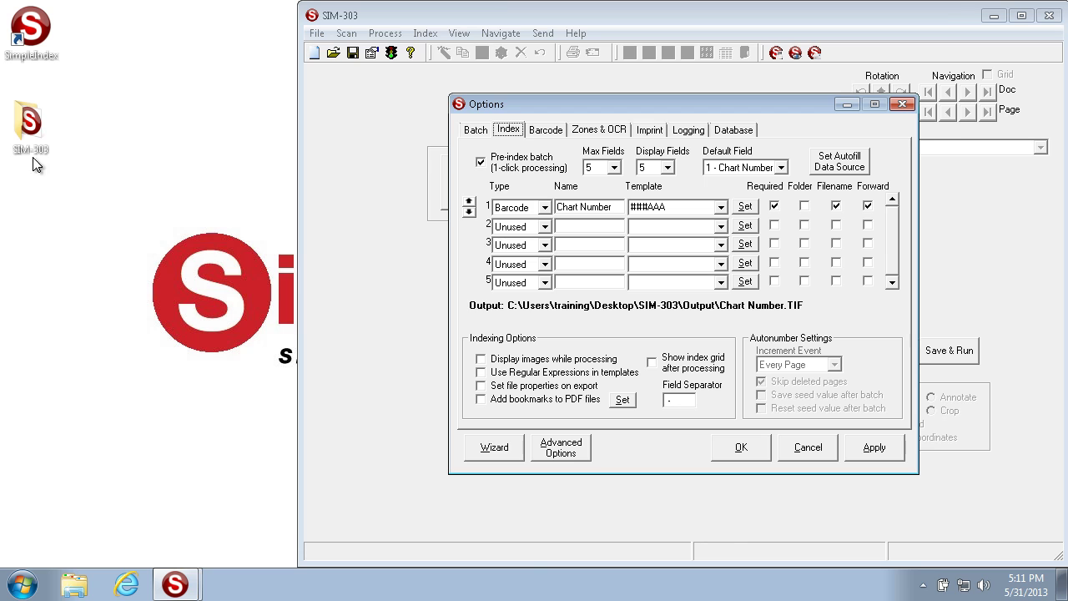
# Preview the Patient Files TIF in the SIM-303 Input folder, then cancel the SIM-303 job options.
pyautogui.doubleClick(238, 118)
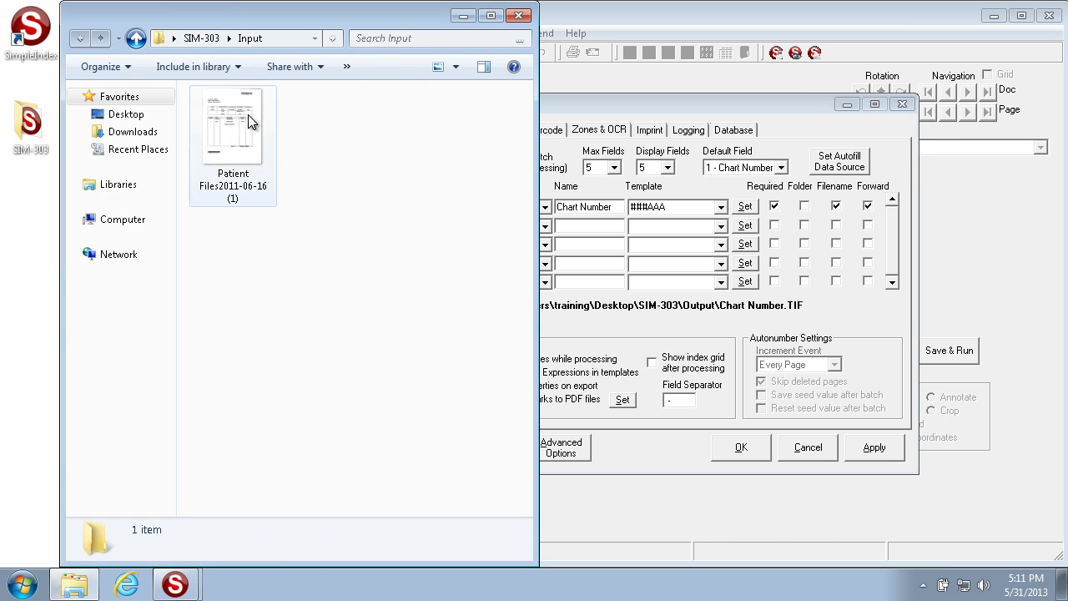
pyautogui.click(235, 123)
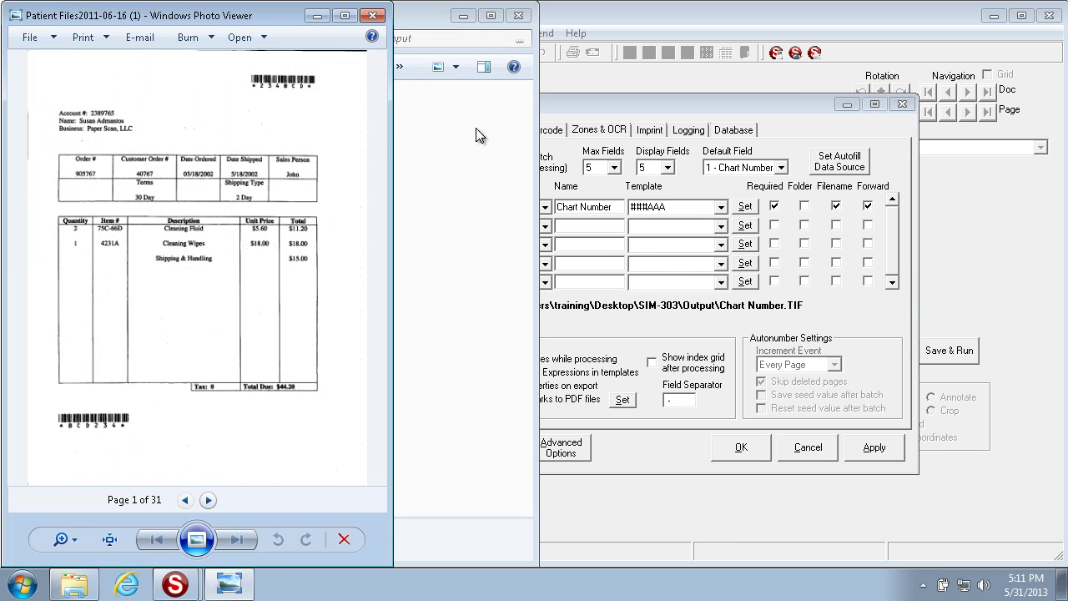
pyautogui.click(373, 17)
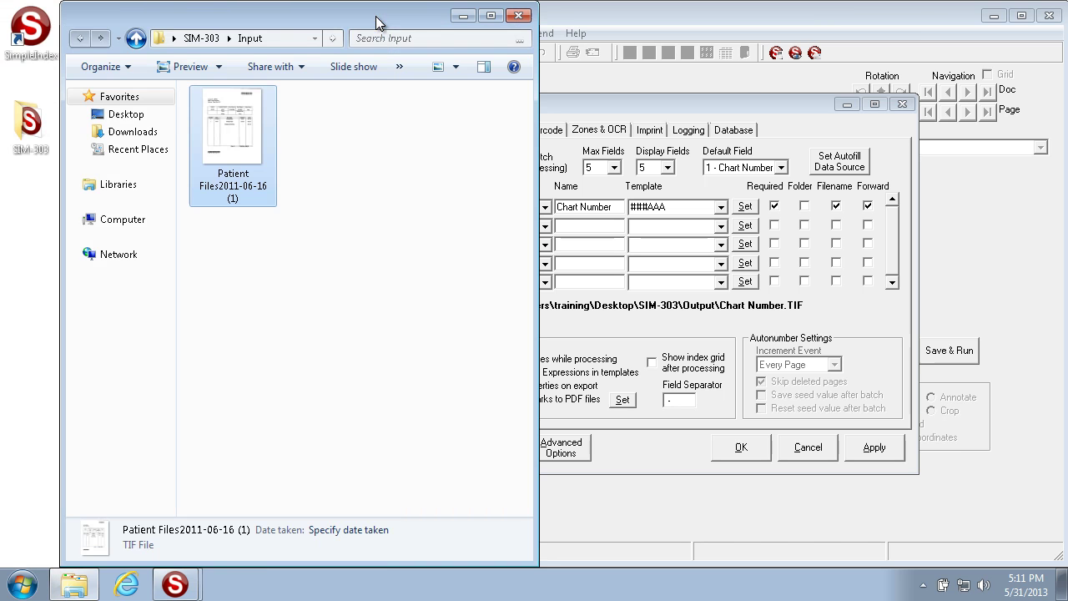
pyautogui.click(676, 105)
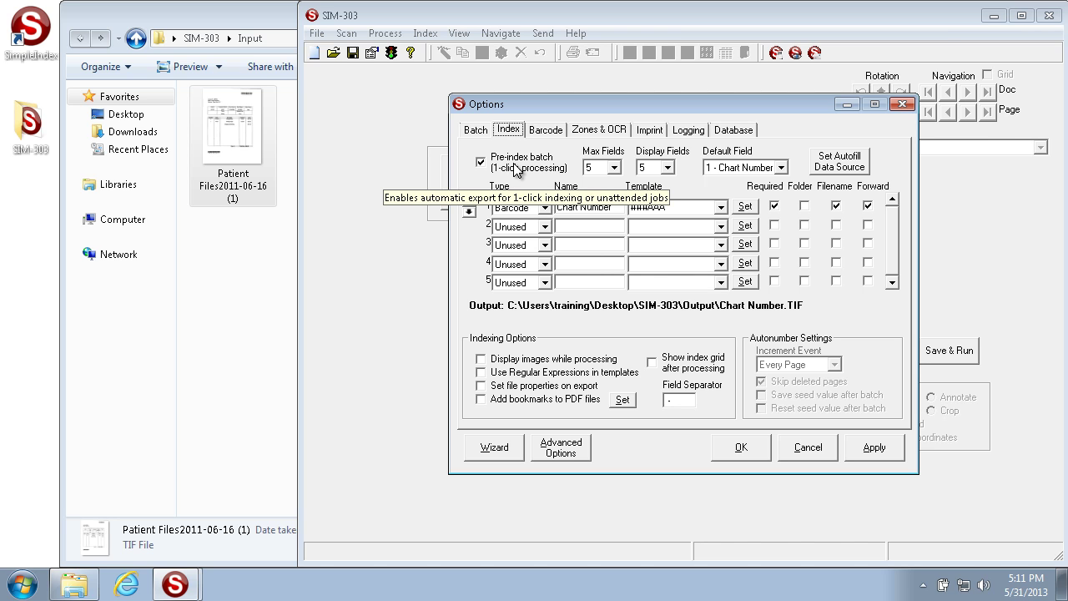
pyautogui.click(813, 448)
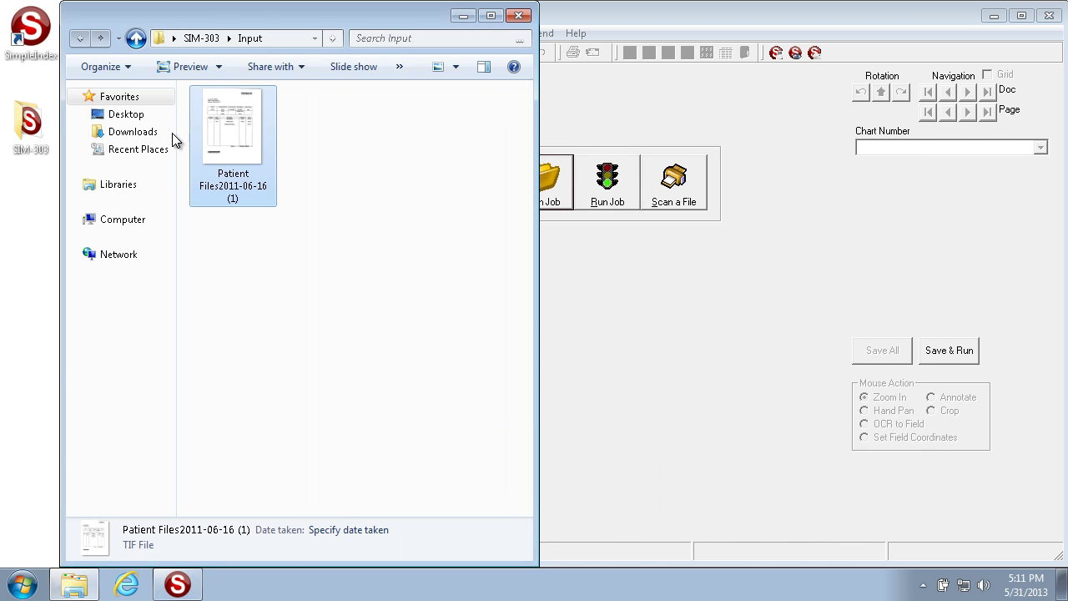
# Delete BatchLog and IndexLog from the Desktop SIM-303 Log folder.
pyautogui.click(132, 114)
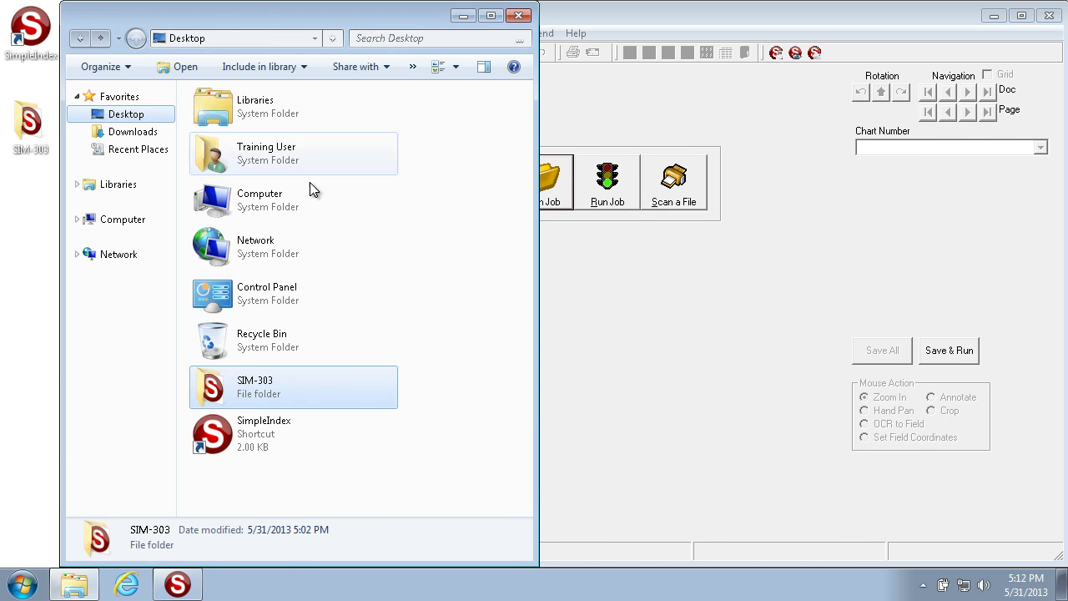
pyautogui.doubleClick(259, 393)
pyautogui.doubleClick(213, 149)
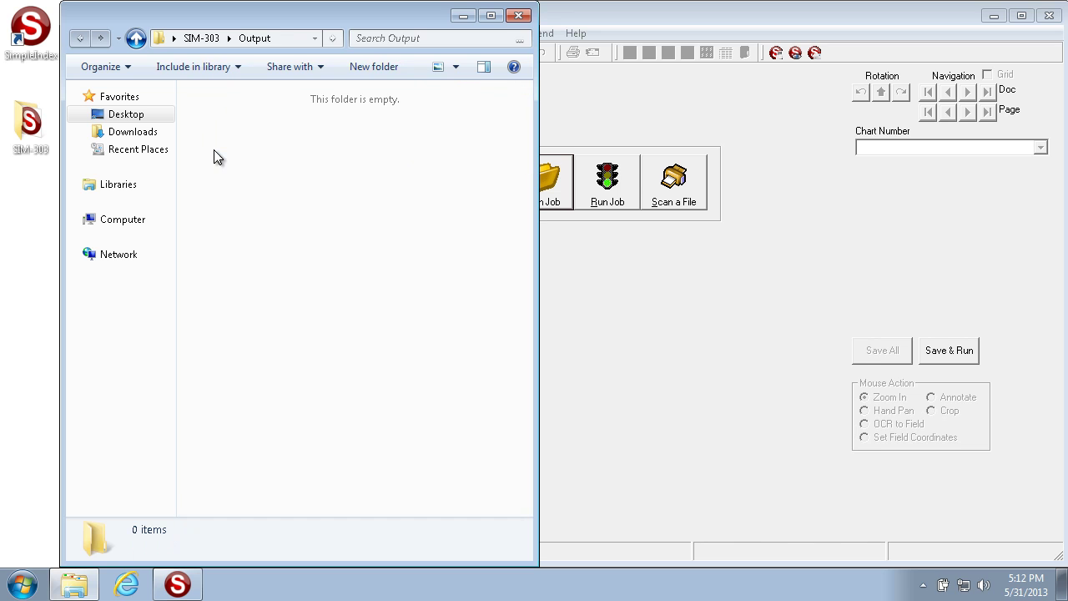
pyautogui.press('BackSpace')
pyautogui.doubleClick(214, 132)
pyautogui.moveTo(259, 197); pyautogui.dragTo(197, 61)
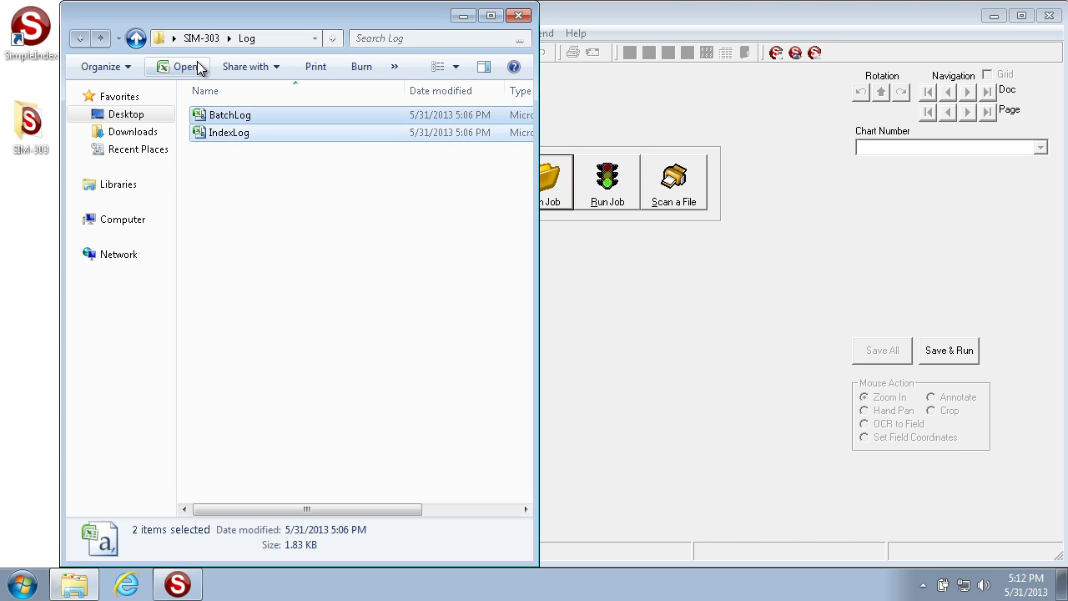
pyautogui.press('Delete')
pyautogui.press('Return')
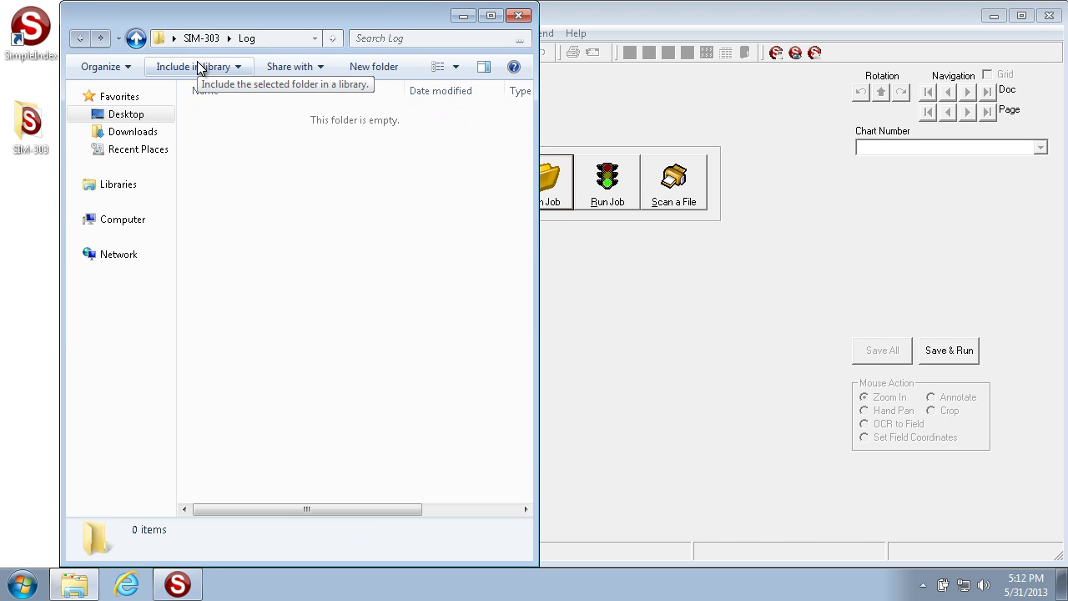
# Return to the SIM-303 folder and minimize the SIM-303 job window.
pyautogui.press('BackSpace')
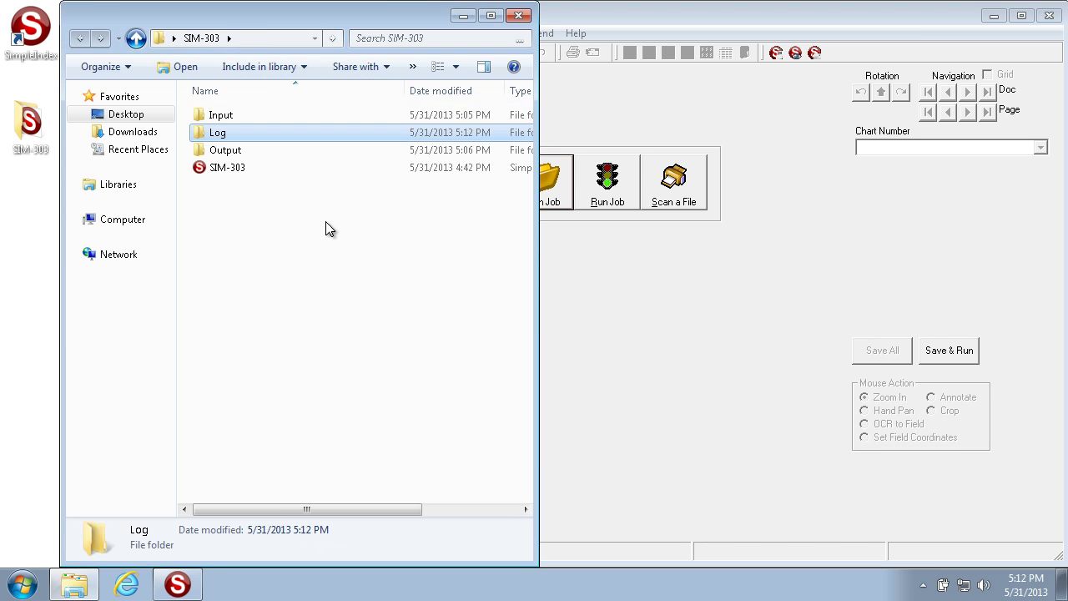
pyautogui.click(814, 310)
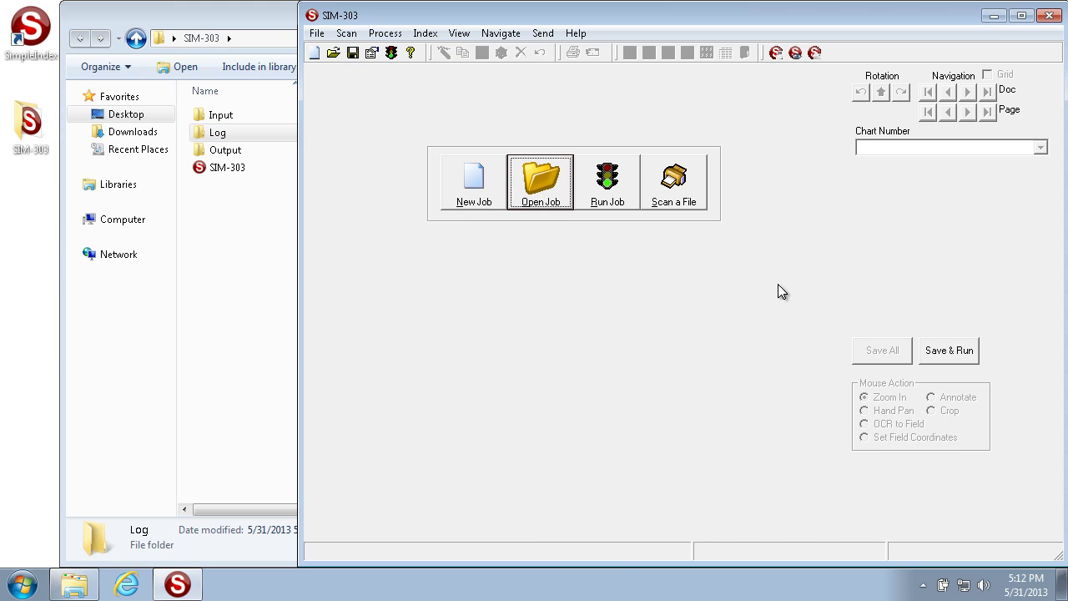
pyautogui.click(994, 16)
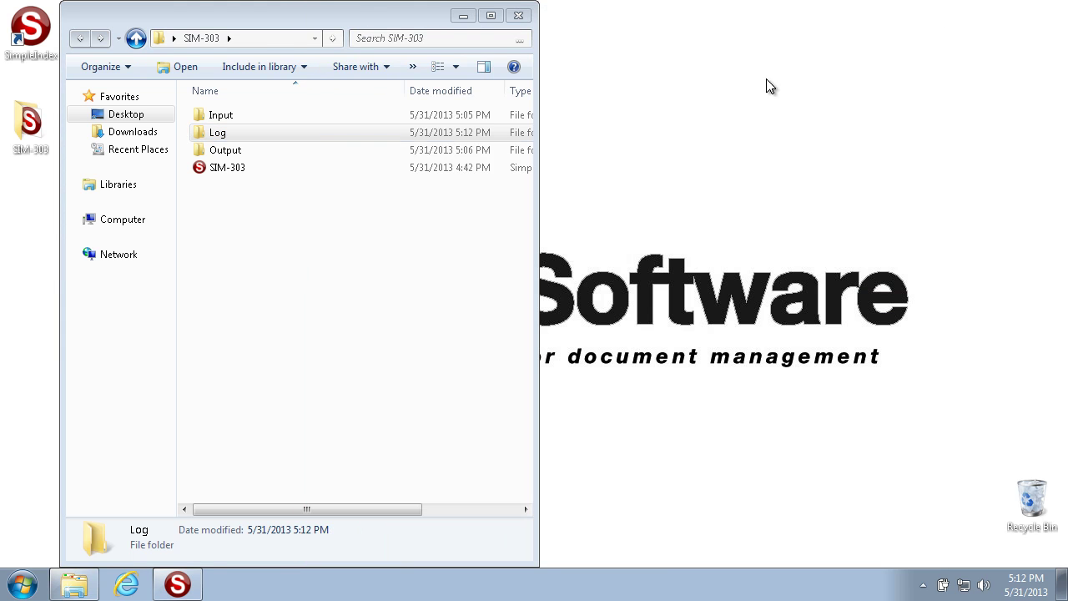
# Open the Output folder, then launch Configure SimpleIndex Service from Start > SimpleIndex > Tools.
pyautogui.doubleClick(245, 150)
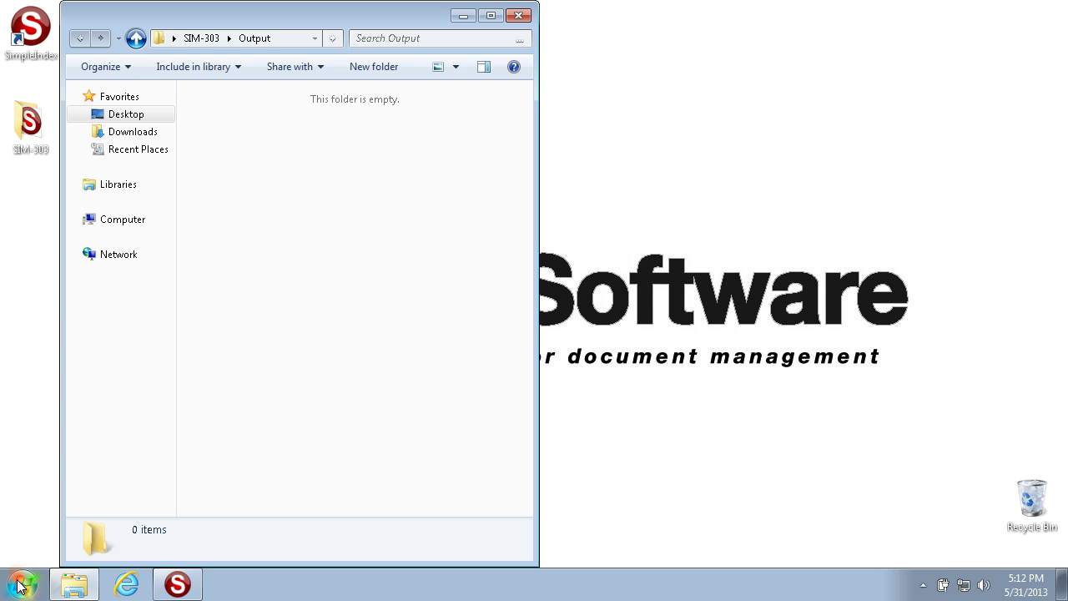
pyautogui.click(20, 586)
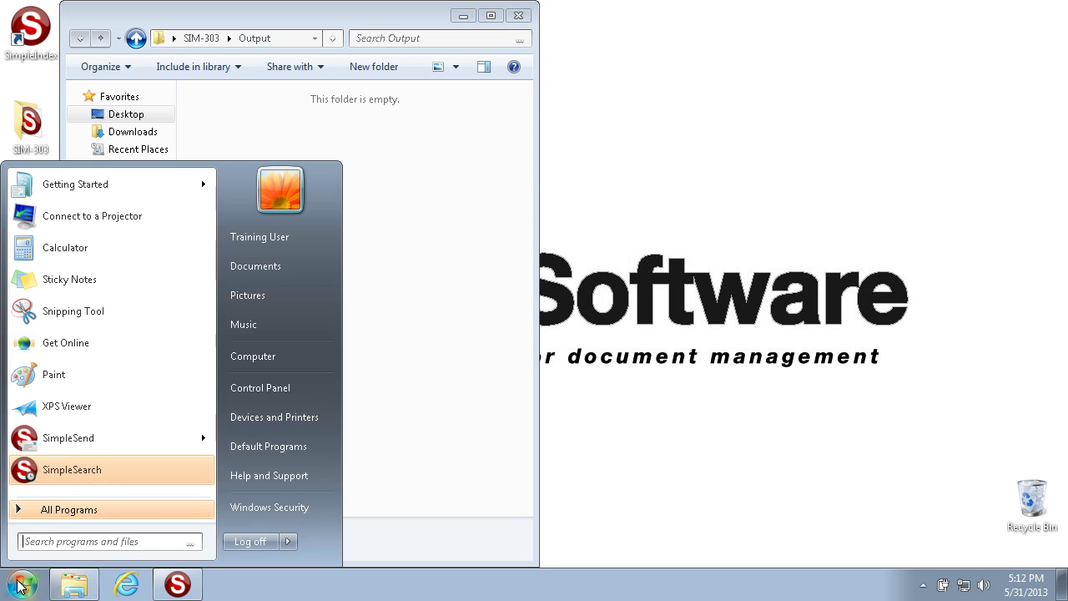
pyautogui.click(61, 510)
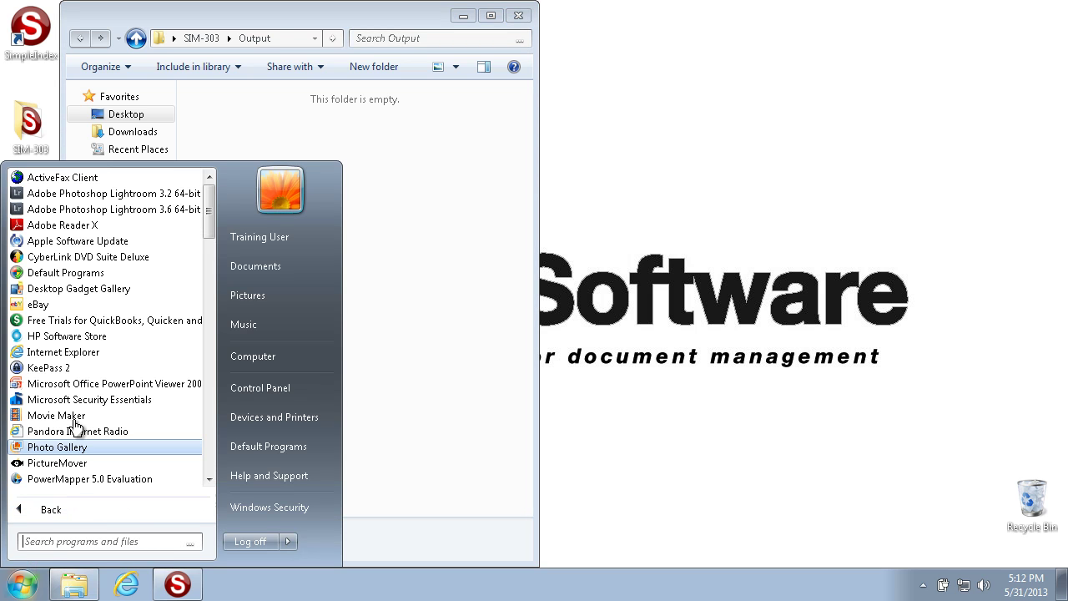
pyautogui.scroll(-4, 76, 425)
pyautogui.scroll(-18, 81, 422)
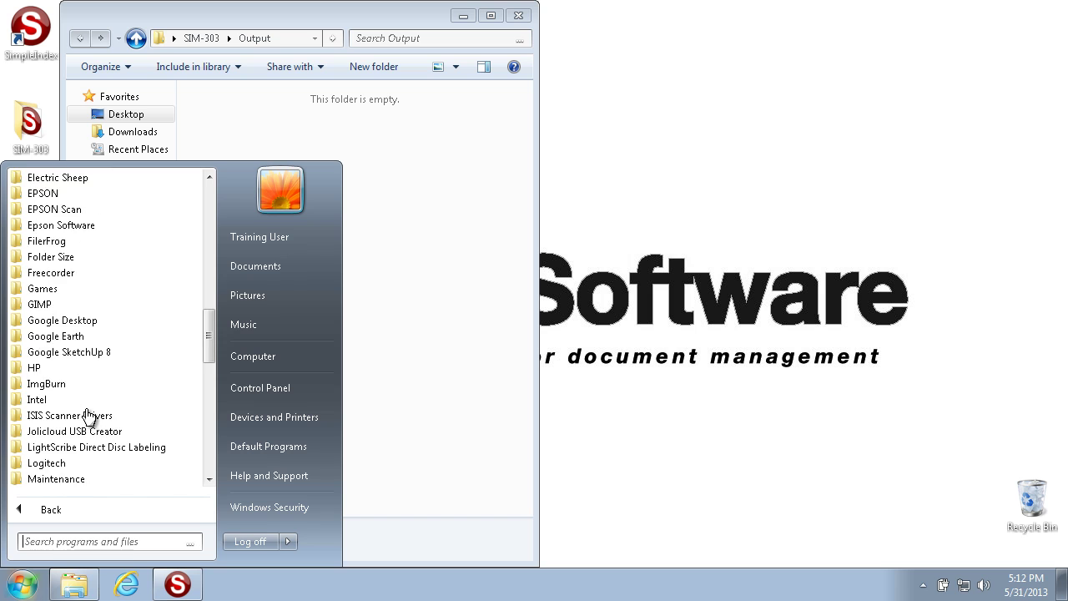
pyautogui.scroll(-4, 88, 413)
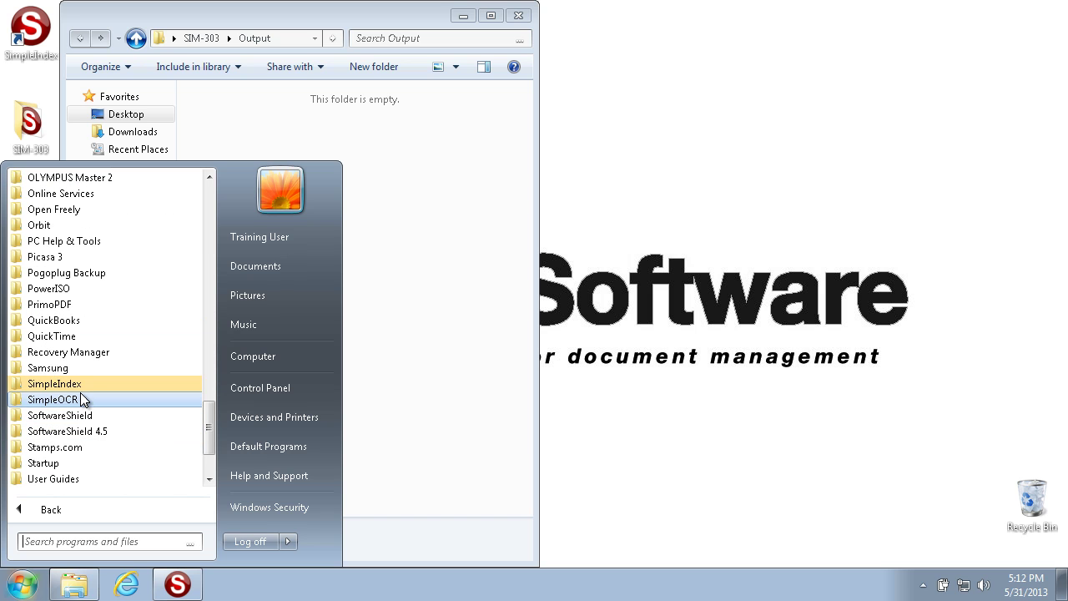
pyautogui.click(80, 388)
pyautogui.click(68, 472)
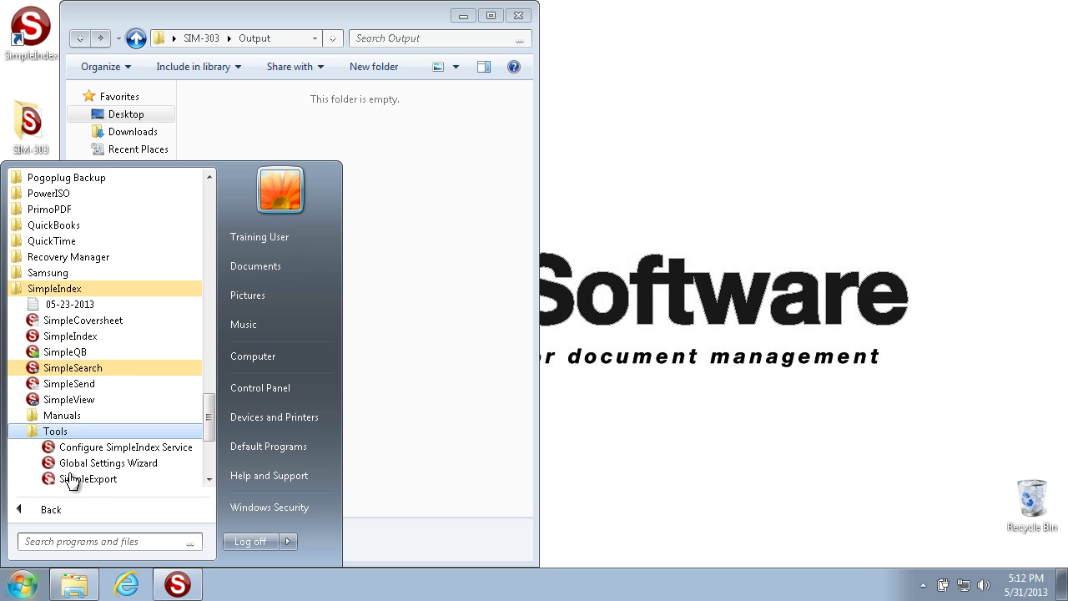
pyautogui.click(129, 450)
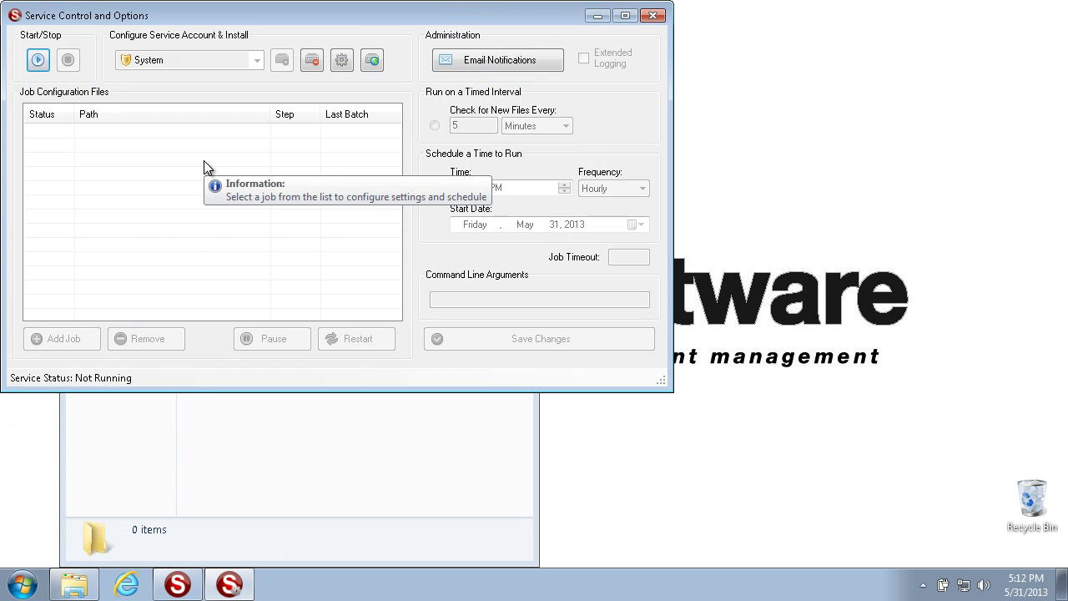
# Close the service window and reopen service options from SIM-303's File > Schedule Job dialog.
pyautogui.moveTo(663, 384); pyautogui.dragTo(918, 493)
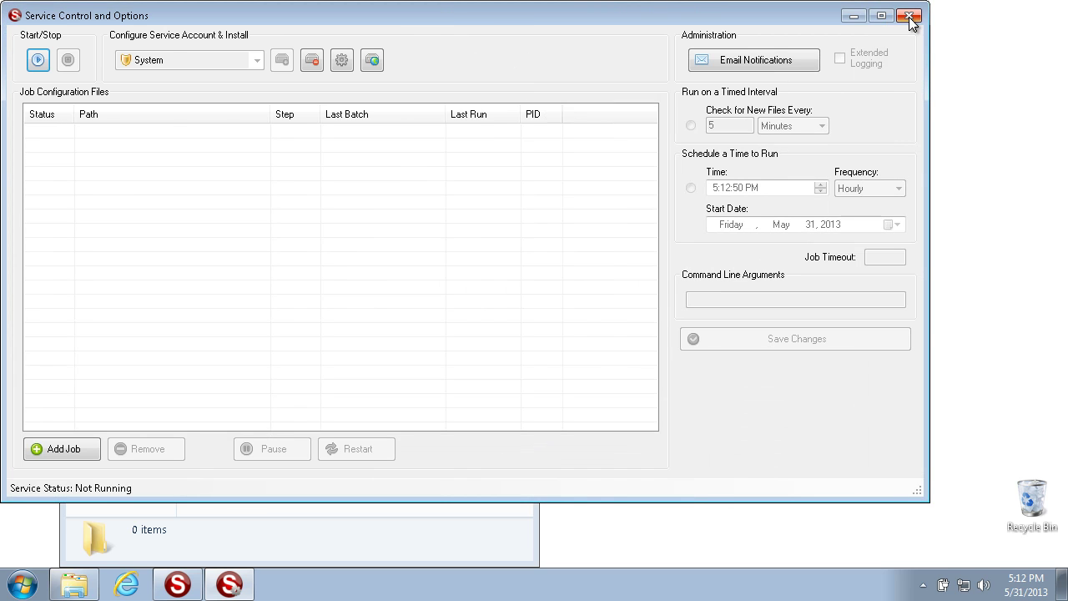
pyautogui.click(909, 14)
pyautogui.click(177, 584)
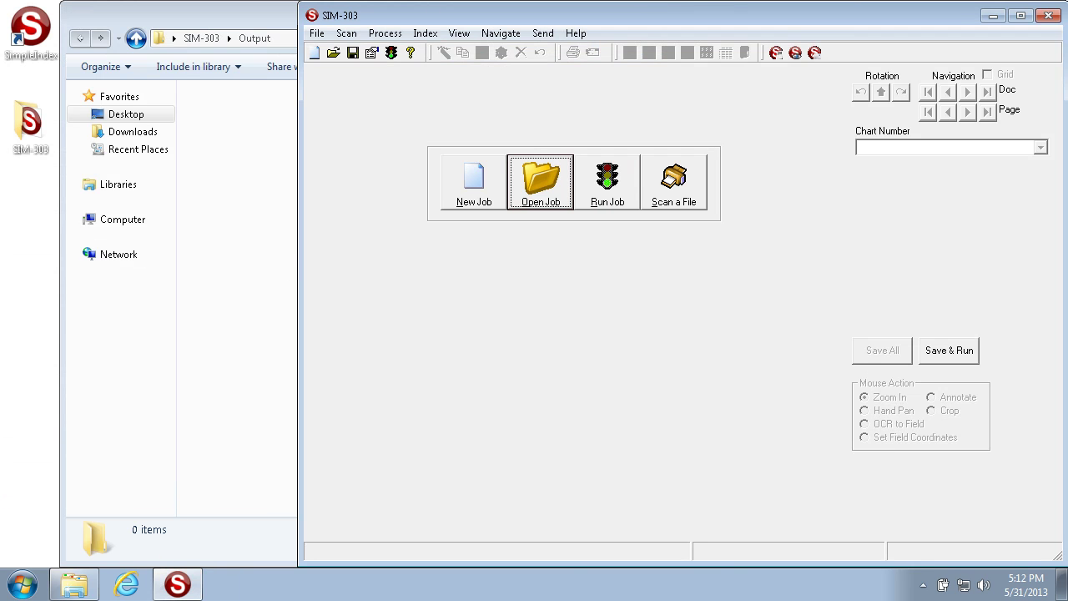
pyautogui.click(316, 34)
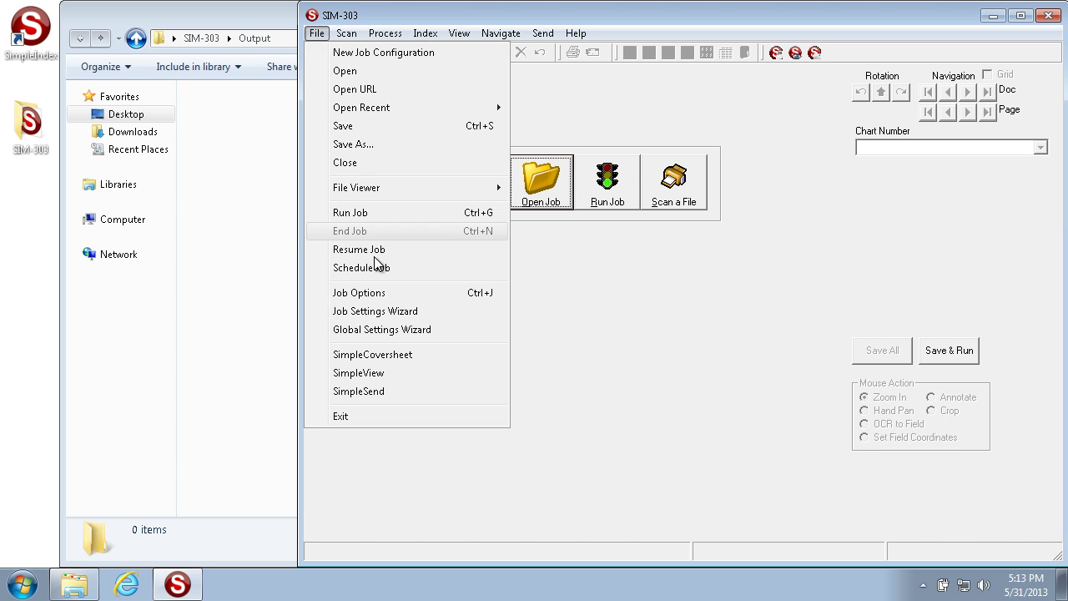
pyautogui.click(350, 267)
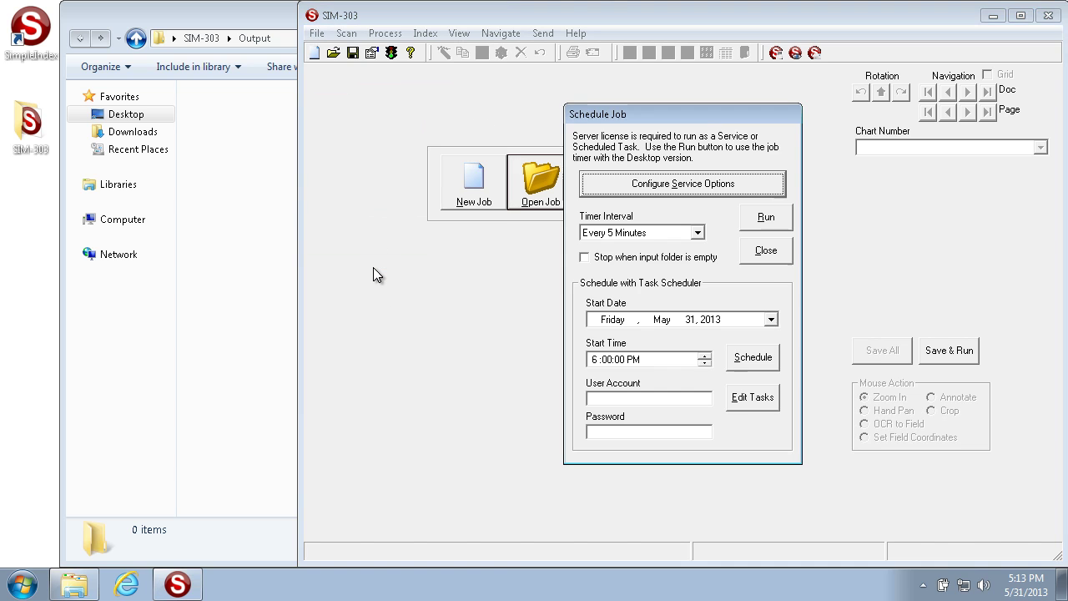
pyautogui.click(699, 185)
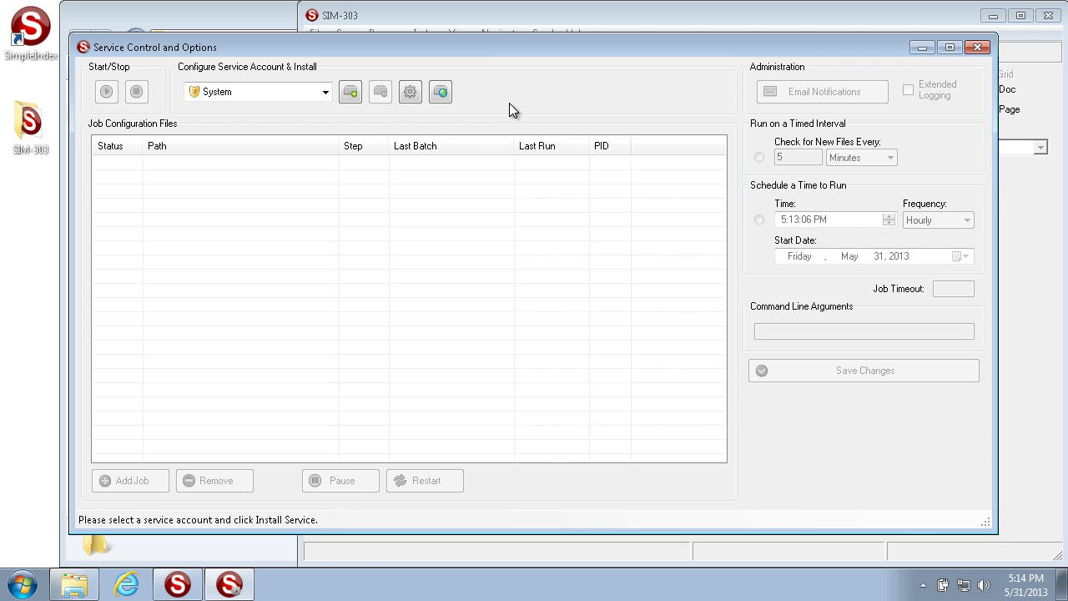
# Keep System as the service account and start installing the service.
pyautogui.click(326, 92)
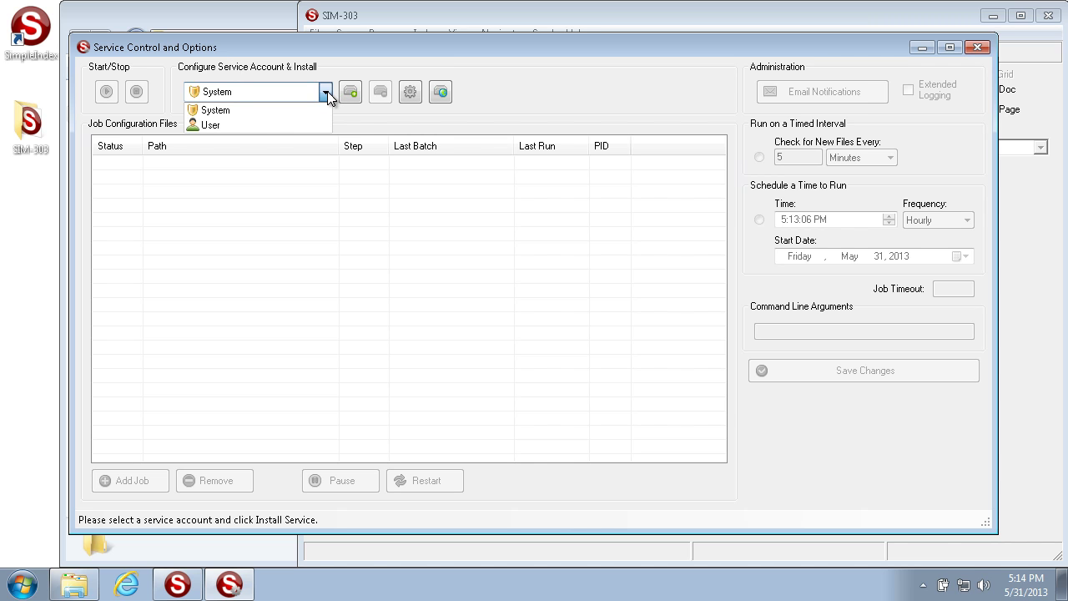
pyautogui.click(327, 91)
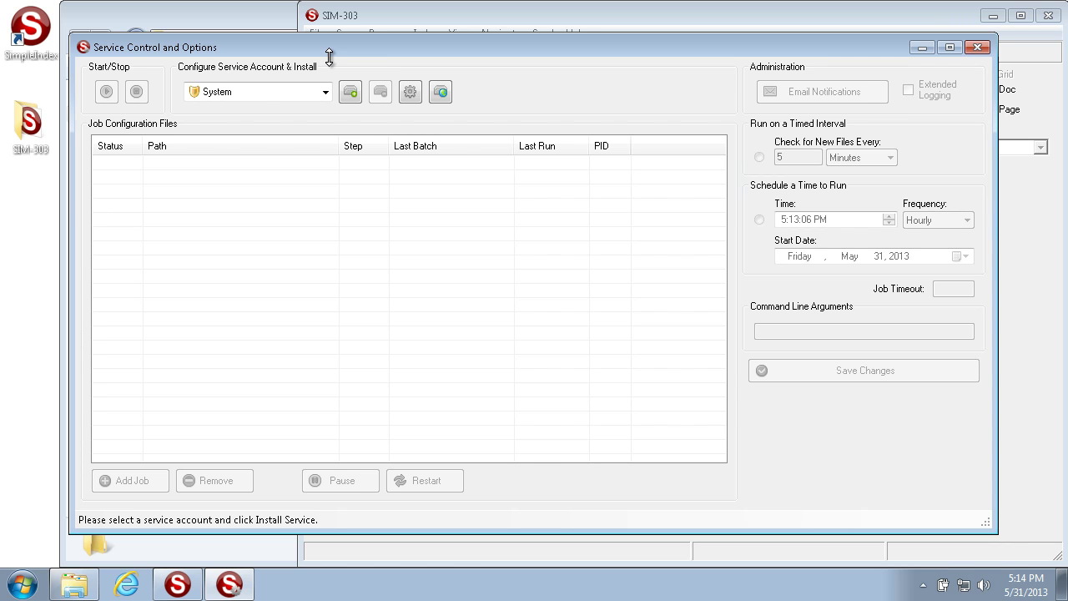
pyautogui.click(324, 93)
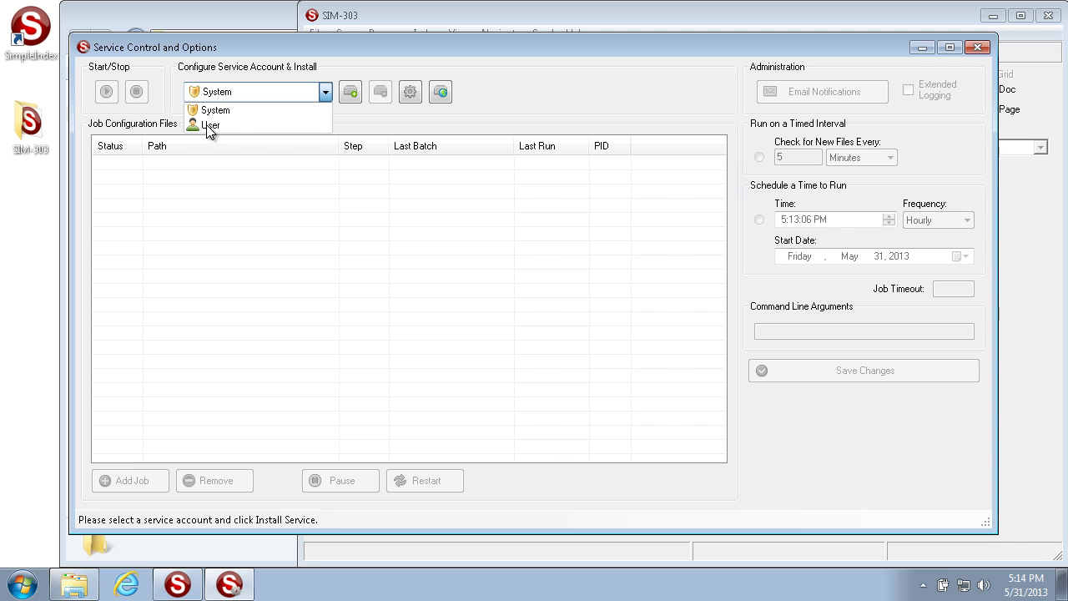
pyautogui.click(230, 114)
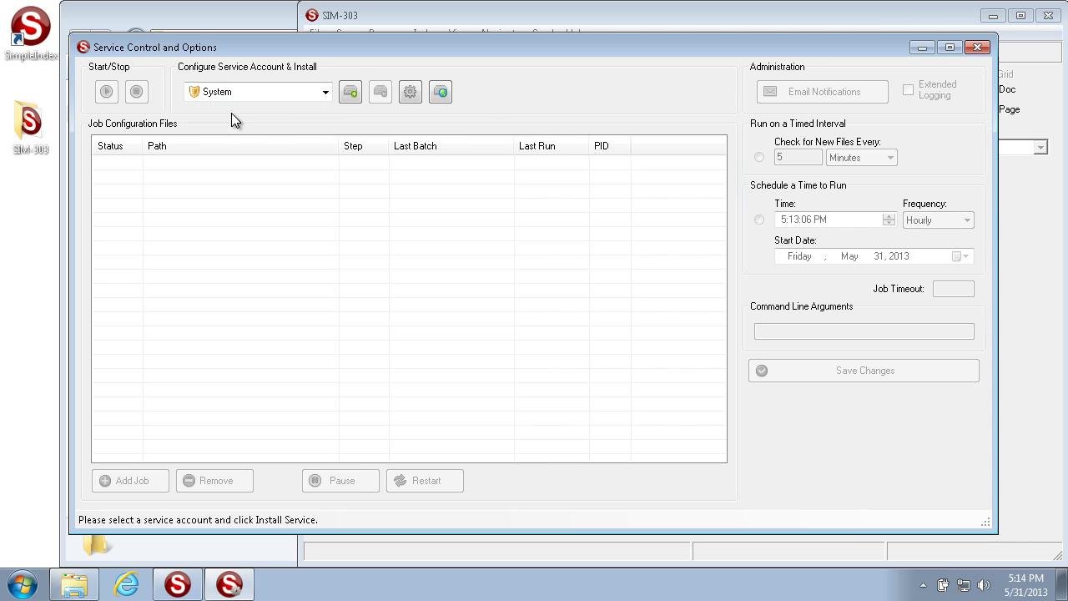
pyautogui.click(351, 92)
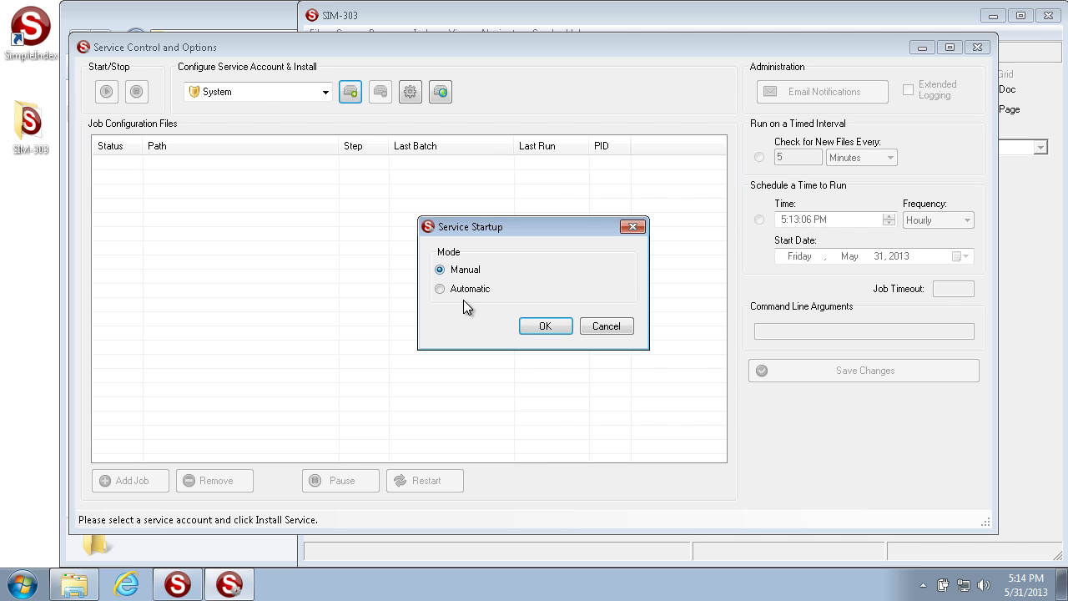
# Install the service under System with Automatic startup, then uninstall it again.
pyautogui.click(454, 292)
pyautogui.click(541, 327)
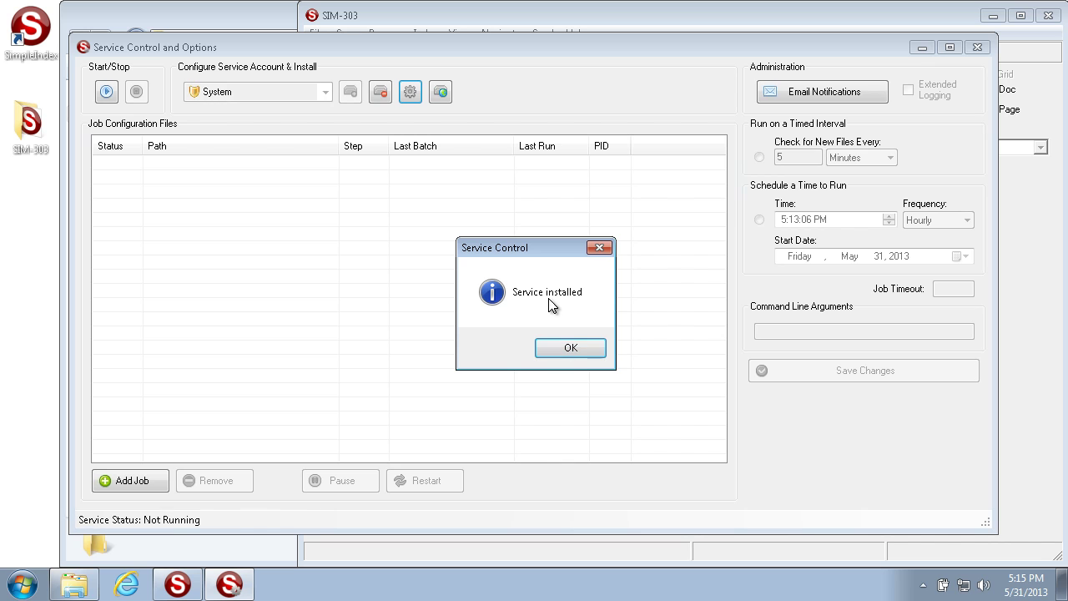
pyautogui.click(576, 351)
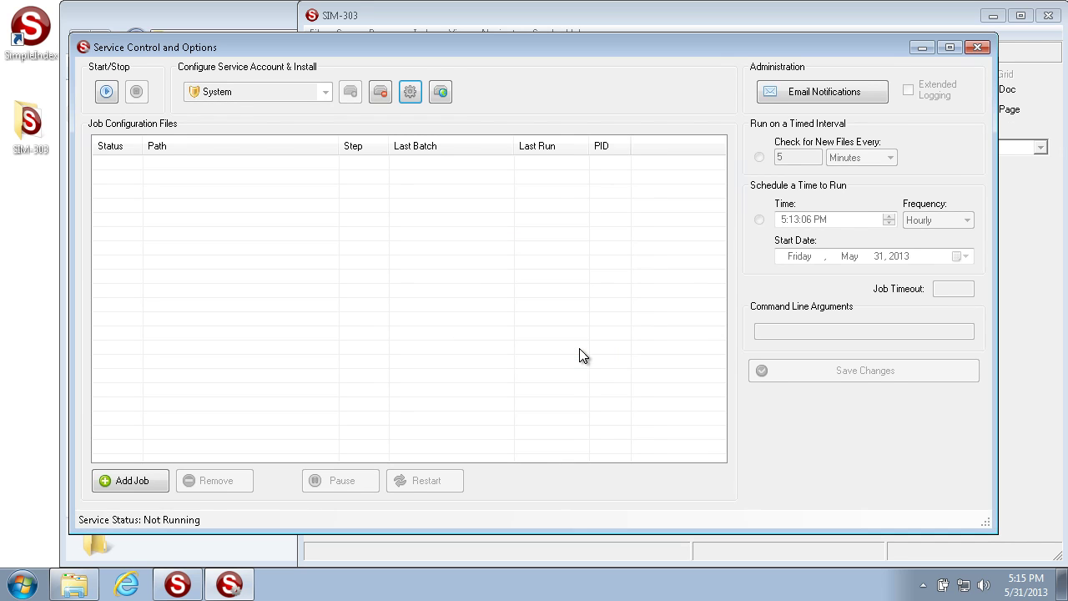
pyautogui.click(388, 94)
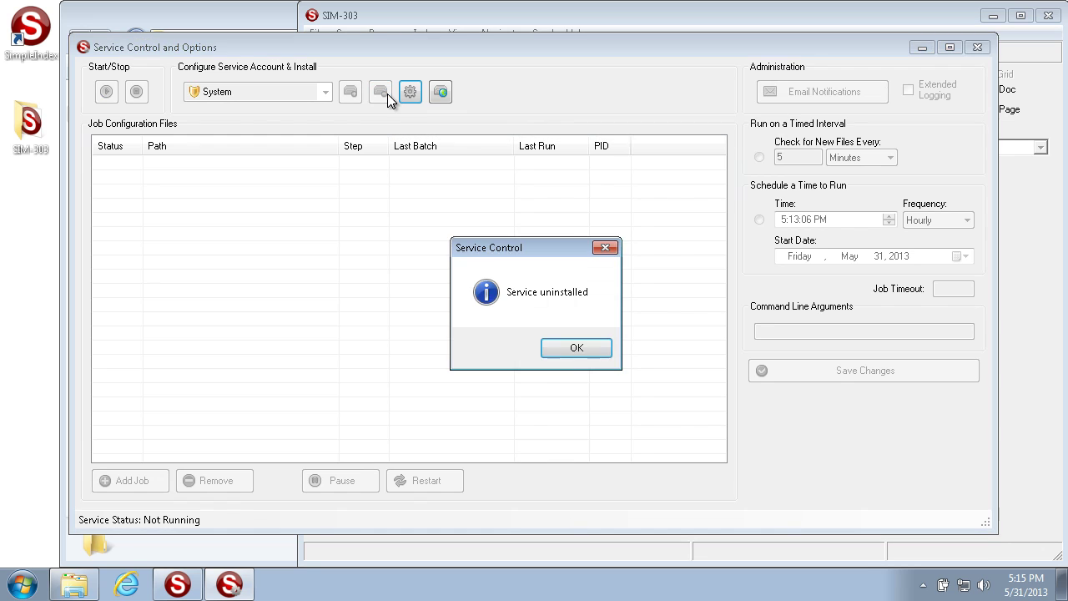
pyautogui.click(565, 349)
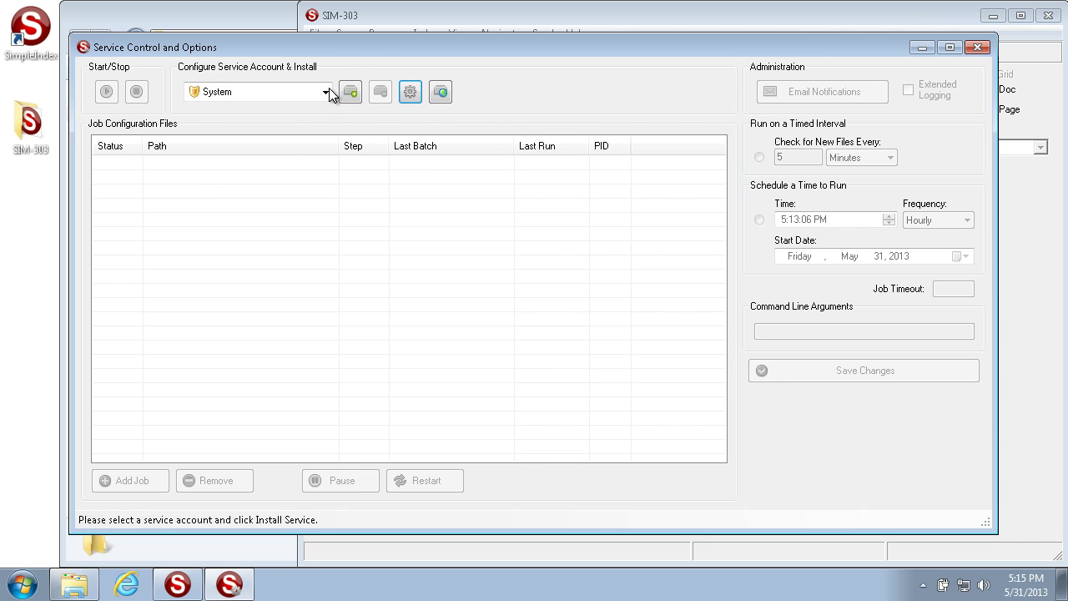
pyautogui.click(327, 92)
# Install the service under a user account with Automatic startup and enter its login credentials.
pyautogui.click(215, 128)
pyautogui.click(350, 92)
pyautogui.click(451, 291)
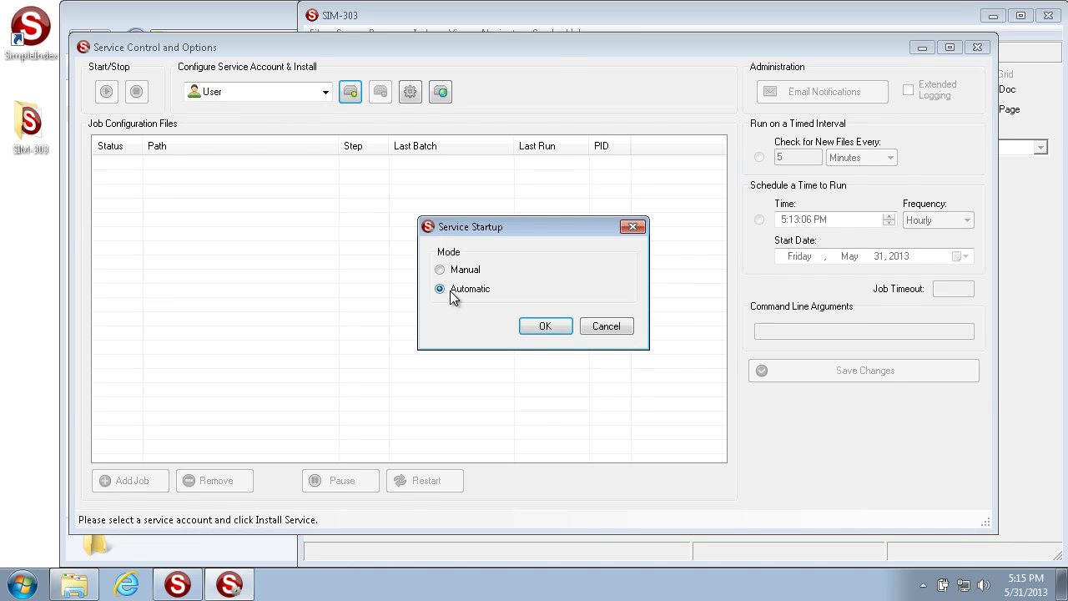
pyautogui.click(553, 325)
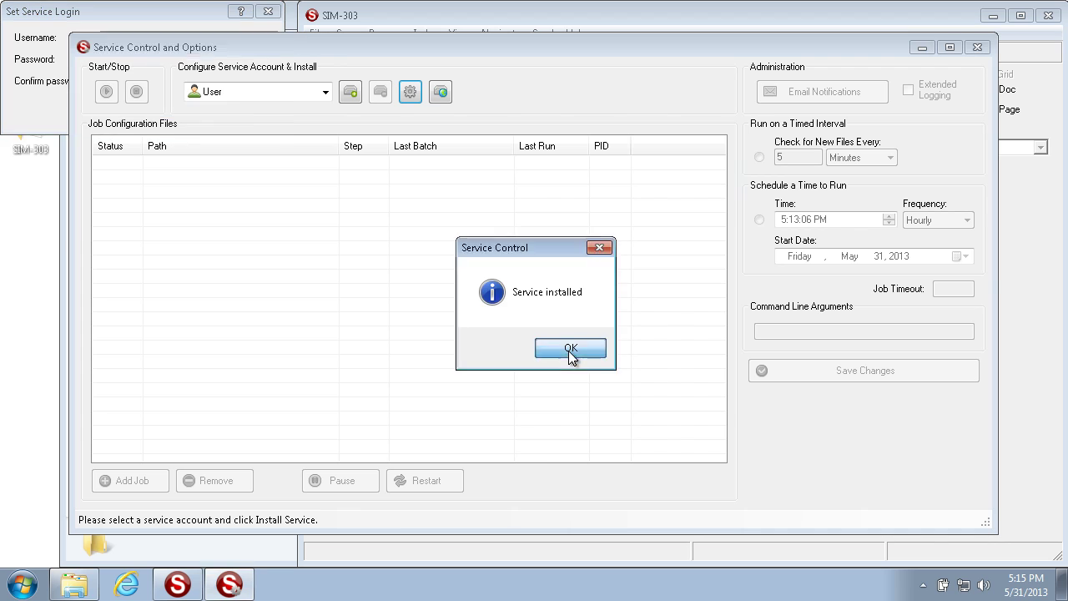
pyautogui.click(572, 351)
pyautogui.click(72, 19)
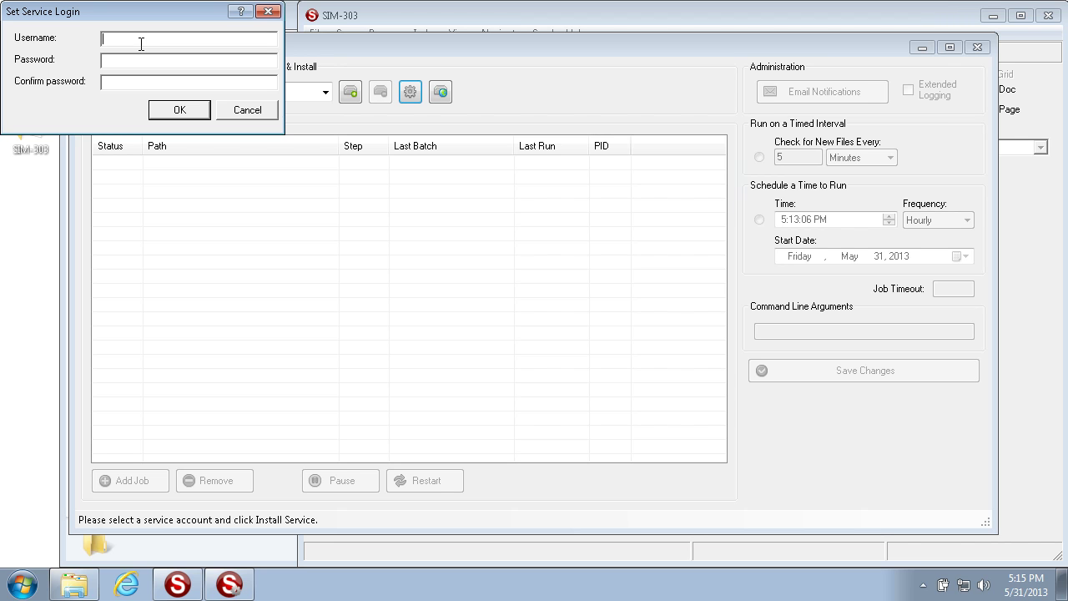
pyautogui.write('meta\\administrator********')
pyautogui.click(113, 84)
pyautogui.write('********')
pyautogui.click(168, 107)
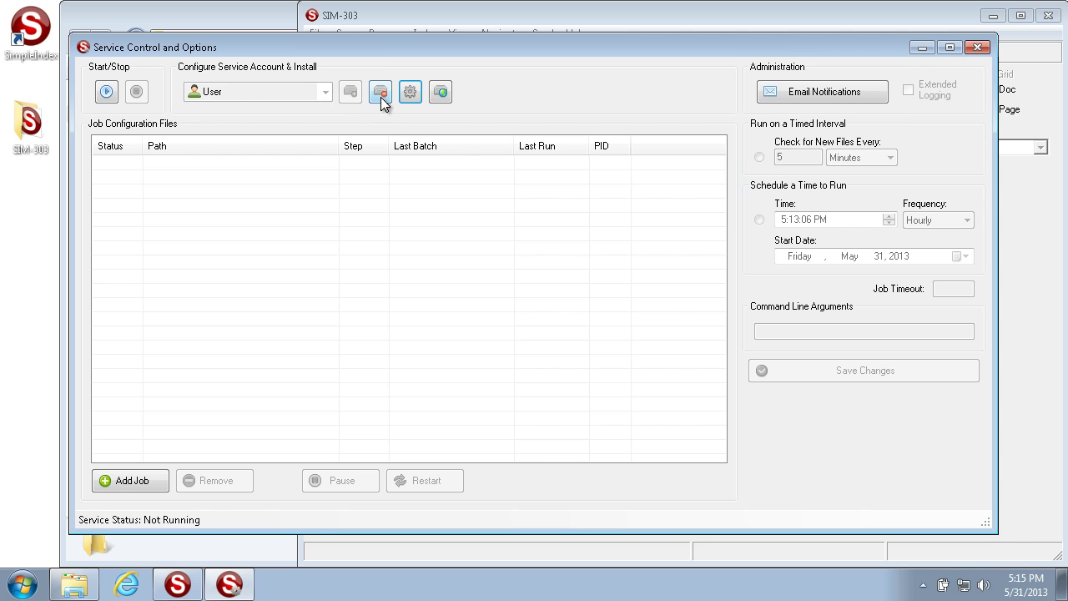
# Uninstall the user-account service and reinstall it under System with Automatic startup.
pyautogui.moveTo(341, 113)
pyautogui.click(389, 92)
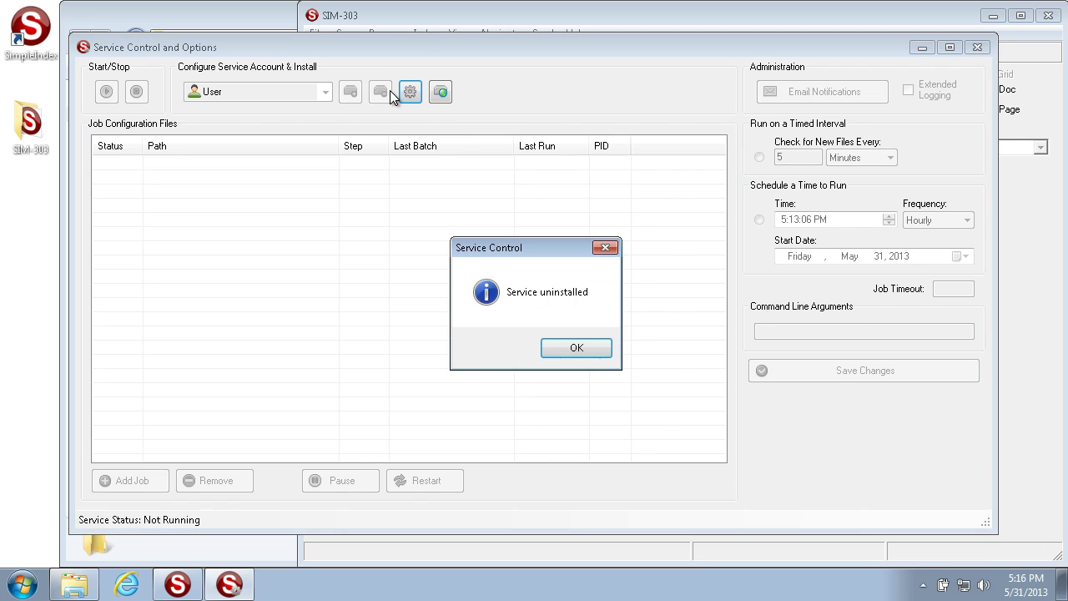
pyautogui.click(577, 348)
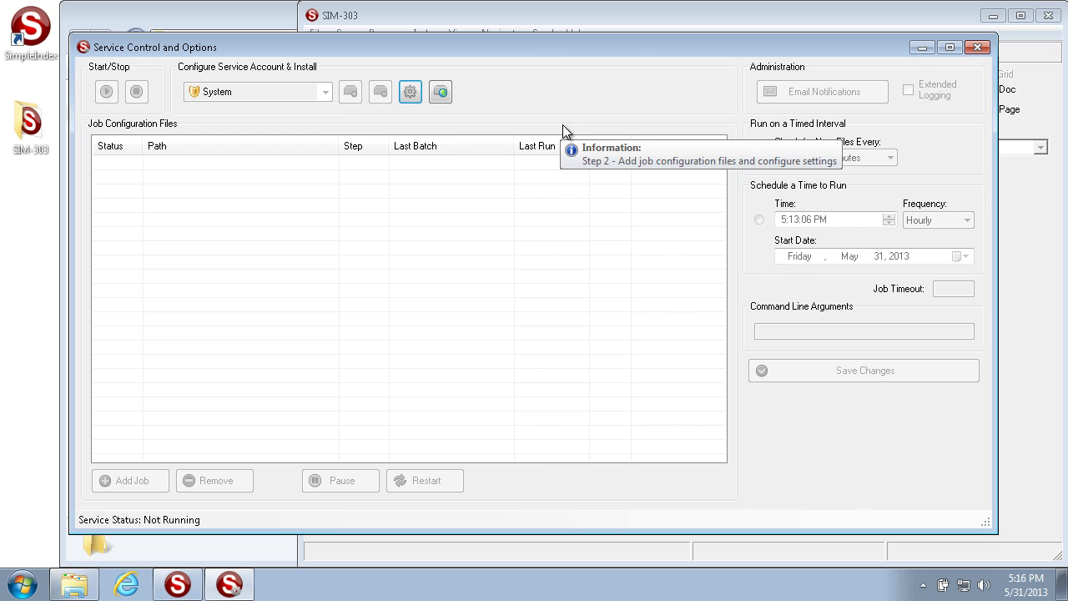
pyautogui.click(350, 93)
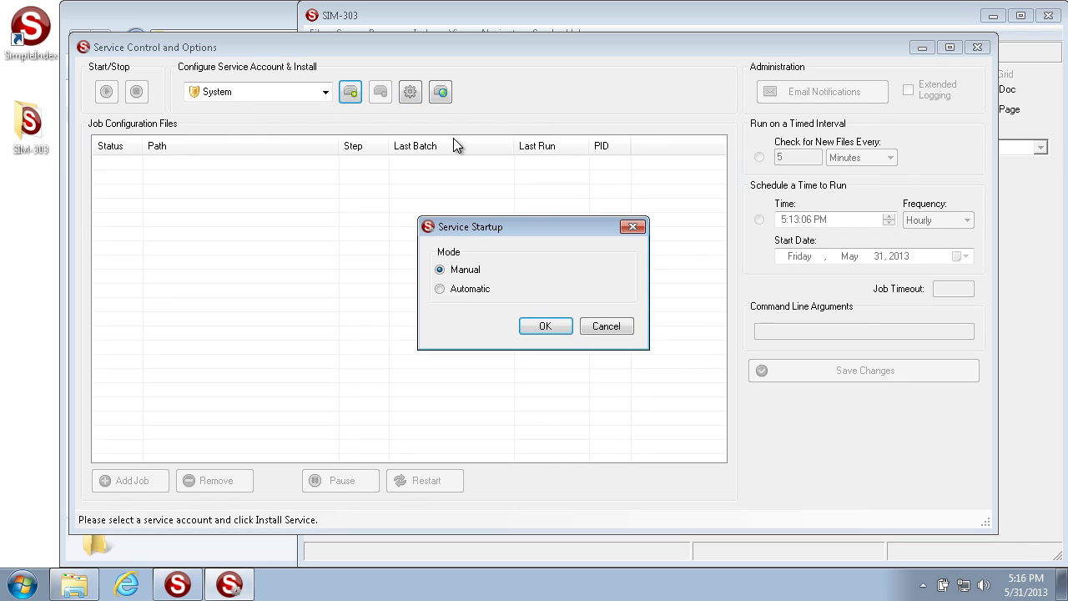
pyautogui.click(469, 289)
pyautogui.click(538, 329)
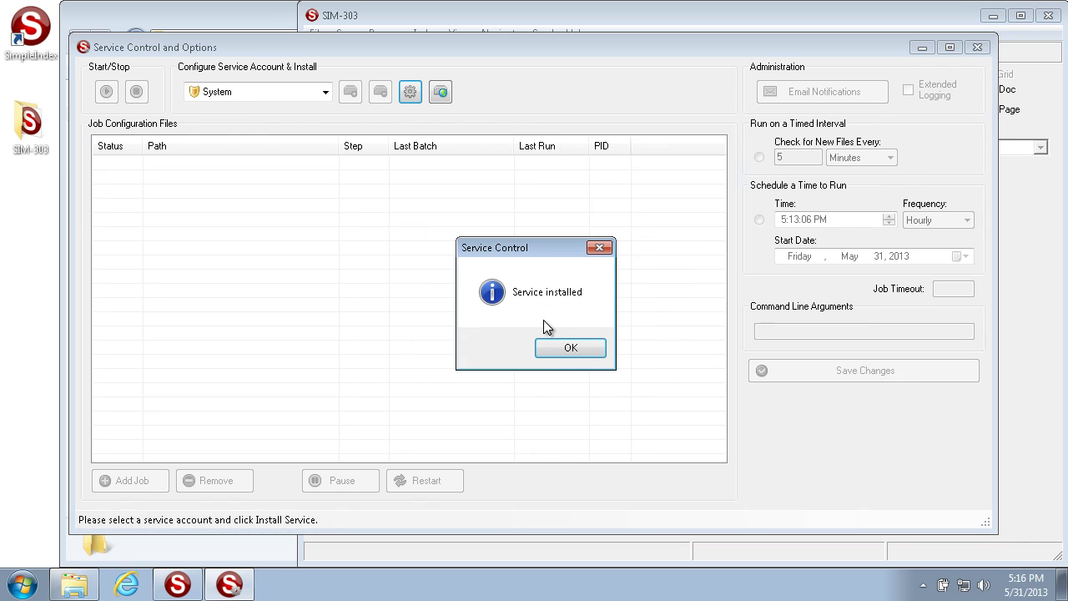
pyautogui.click(562, 353)
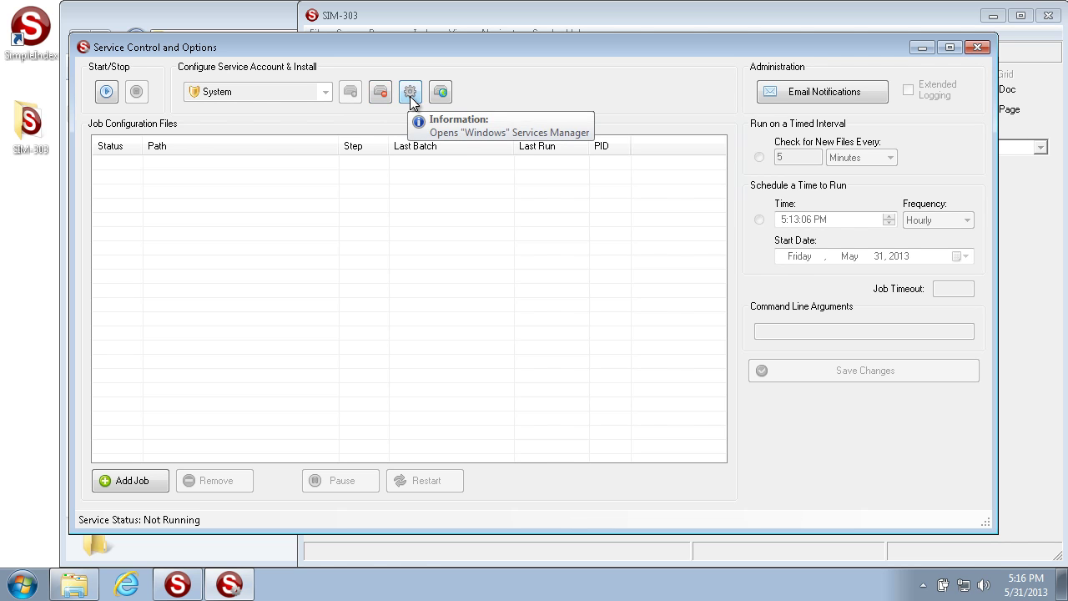
pyautogui.click(410, 94)
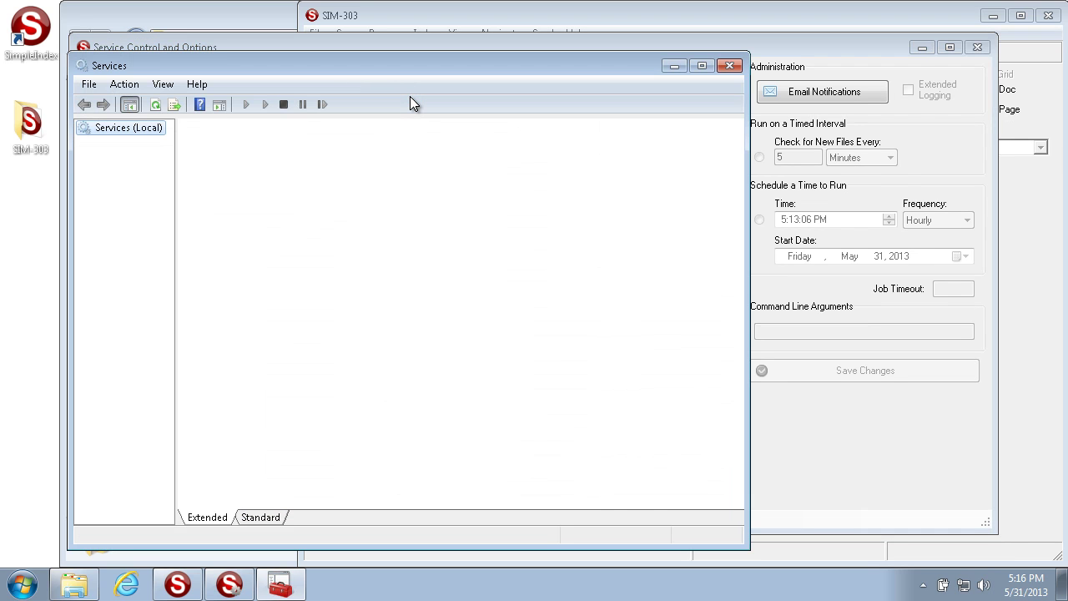
pyautogui.click(436, 258)
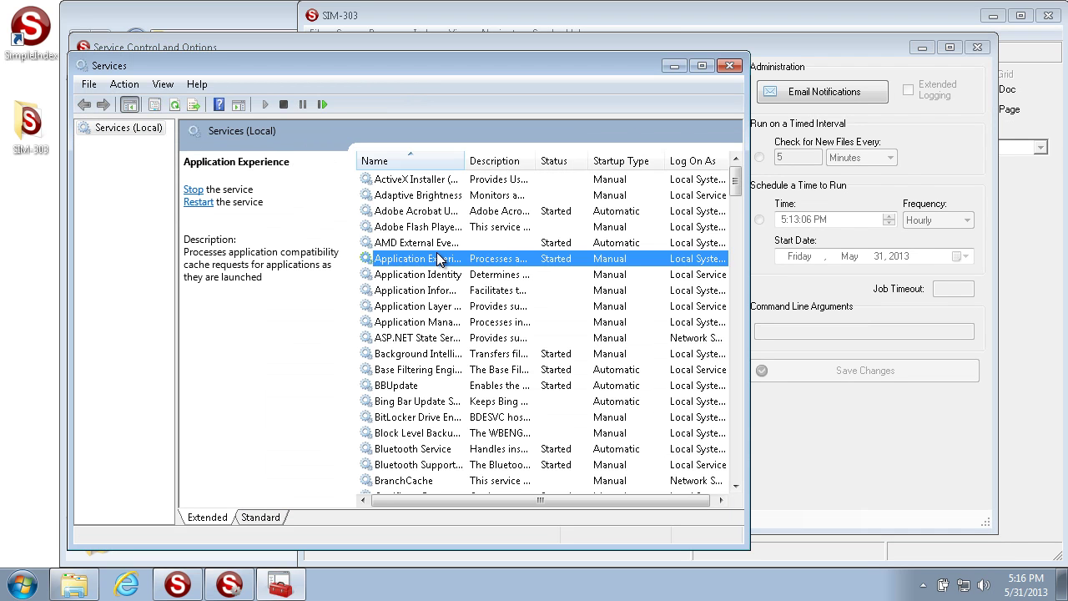
pyautogui.scroll(-20, 436, 258)
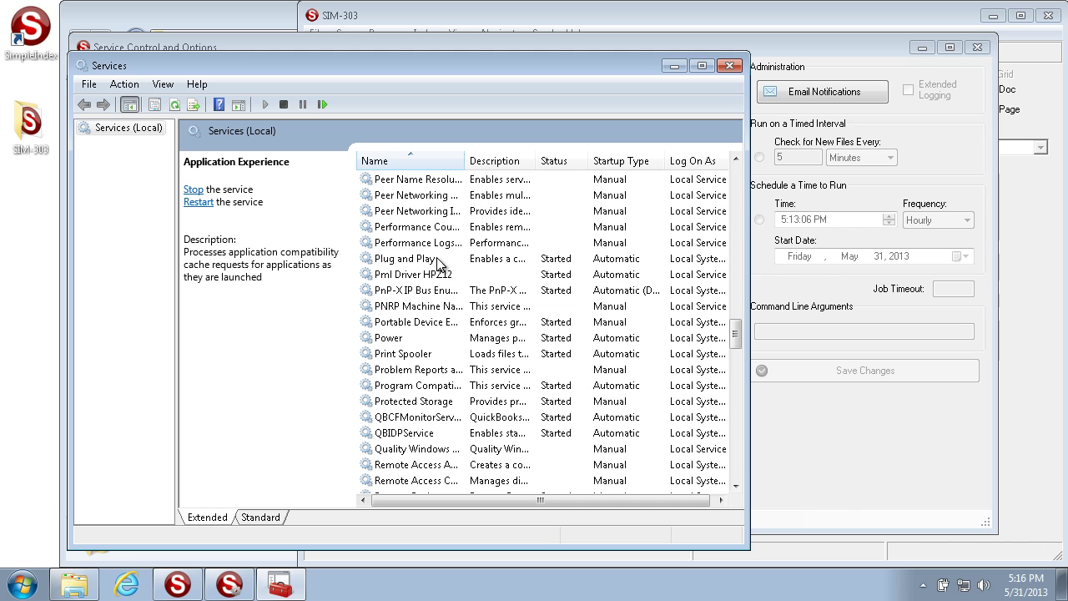
pyautogui.scroll(-1, 436, 261)
pyautogui.scroll(-5, 436, 261)
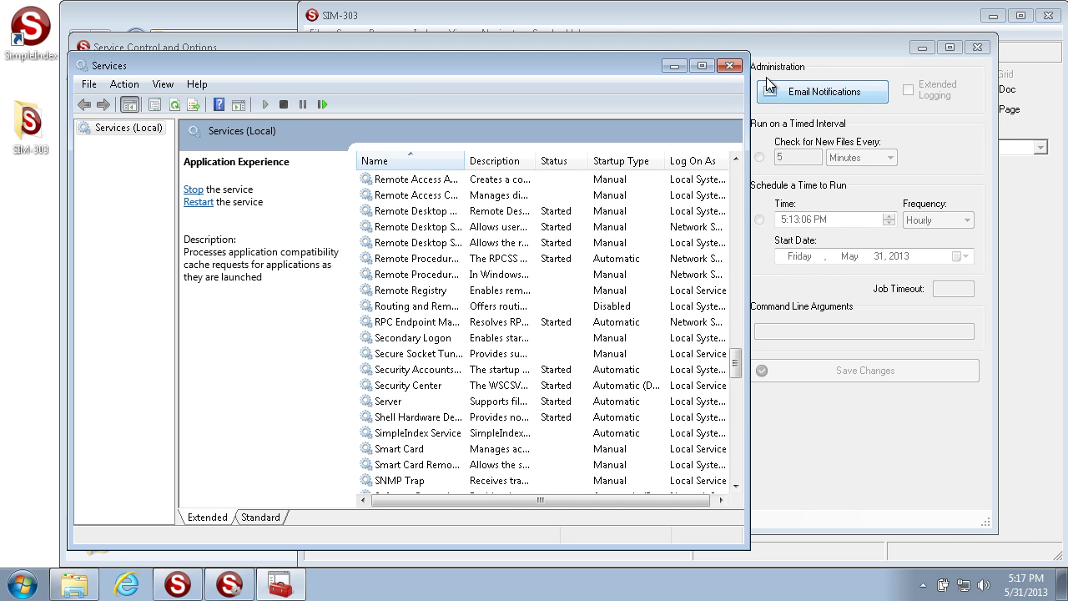
pyautogui.click(731, 66)
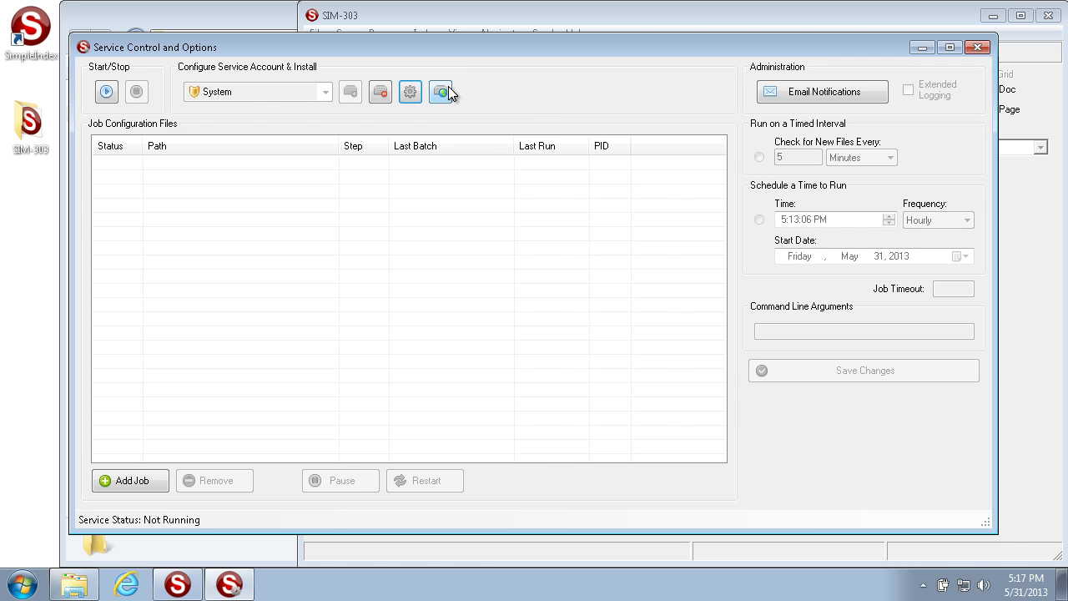
pyautogui.click(442, 90)
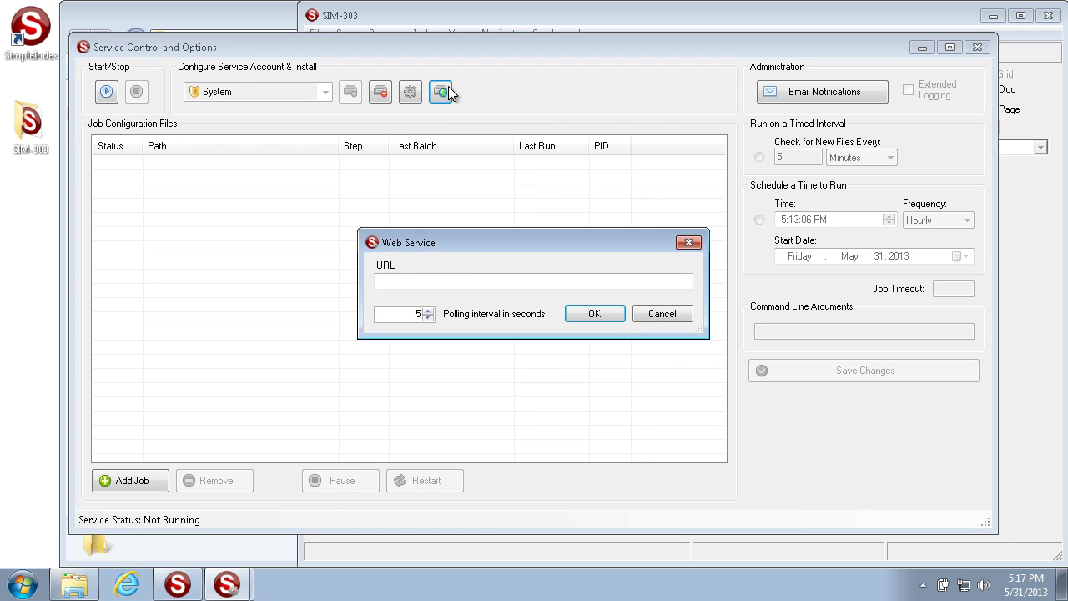
pyautogui.click(463, 282)
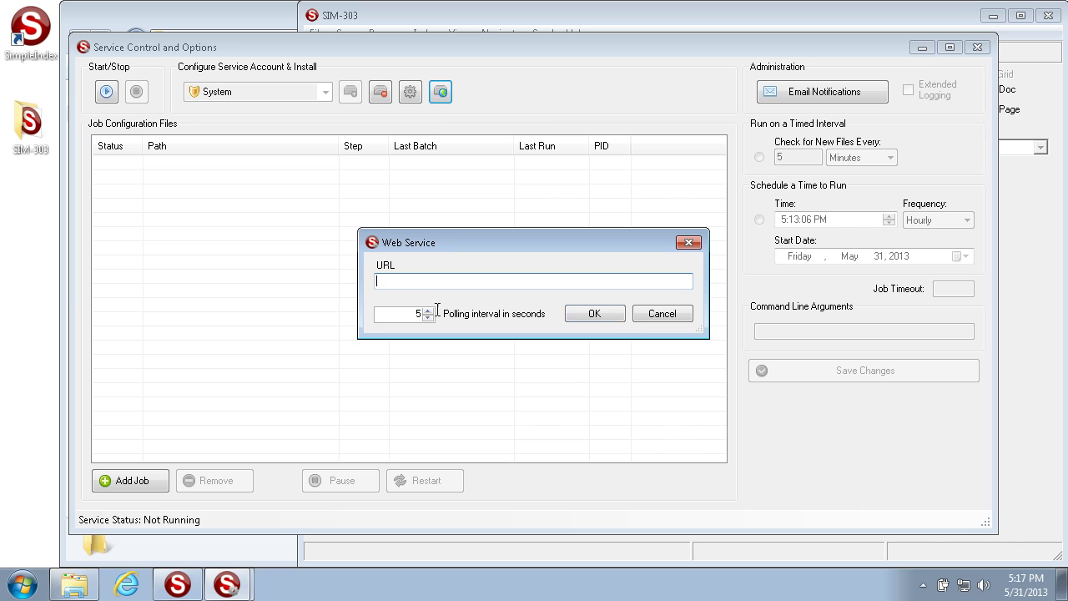
pyautogui.click(608, 312)
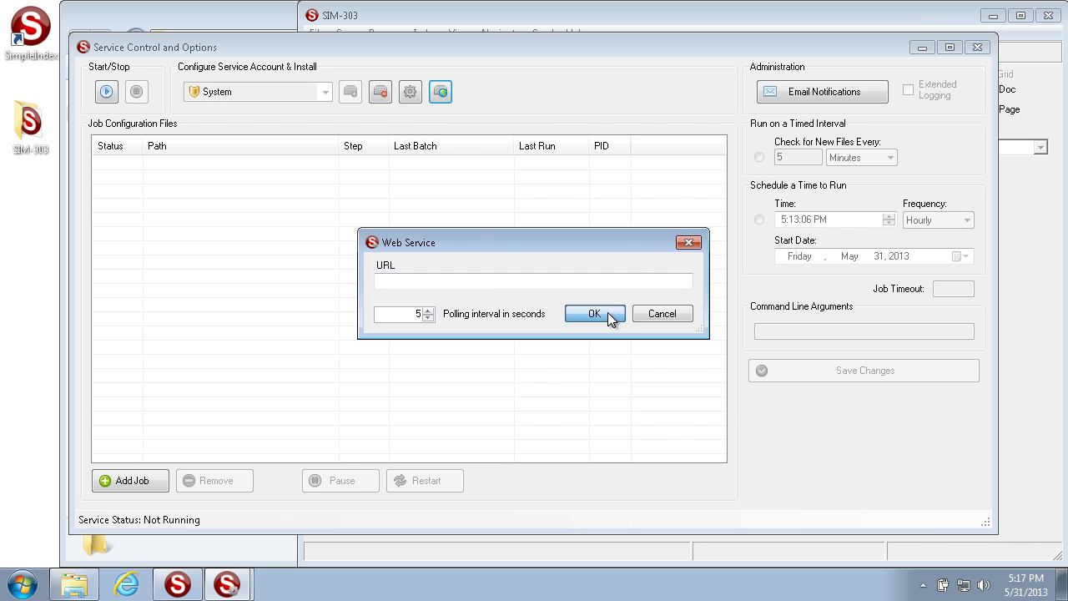
pyautogui.click(568, 357)
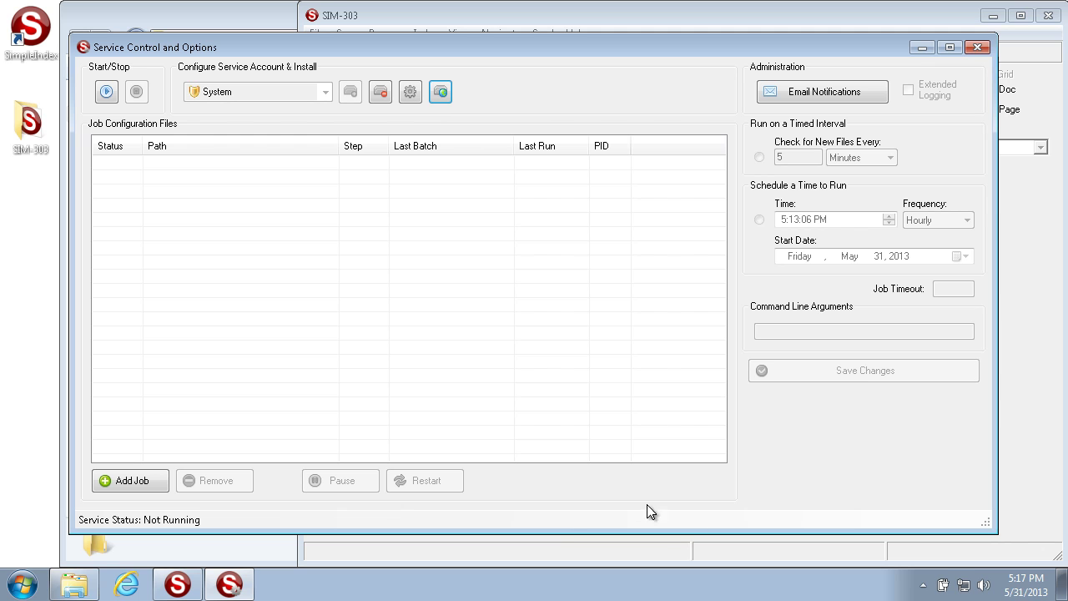
# Add SIM-303.sic from the Desktop SIM-303 folder as a service job and select its row.
pyautogui.click(137, 482)
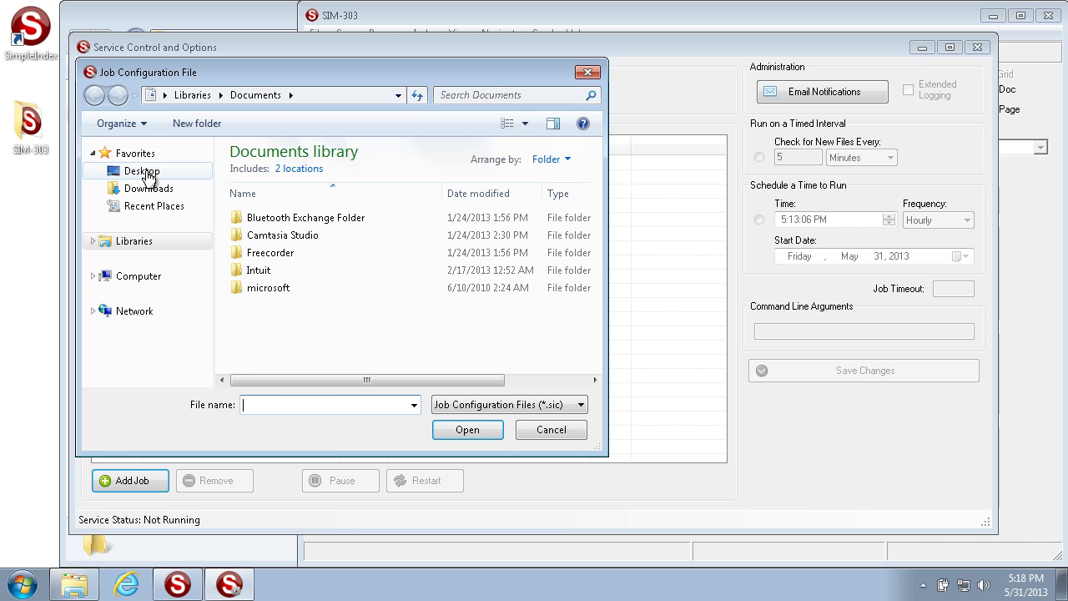
pyautogui.click(147, 175)
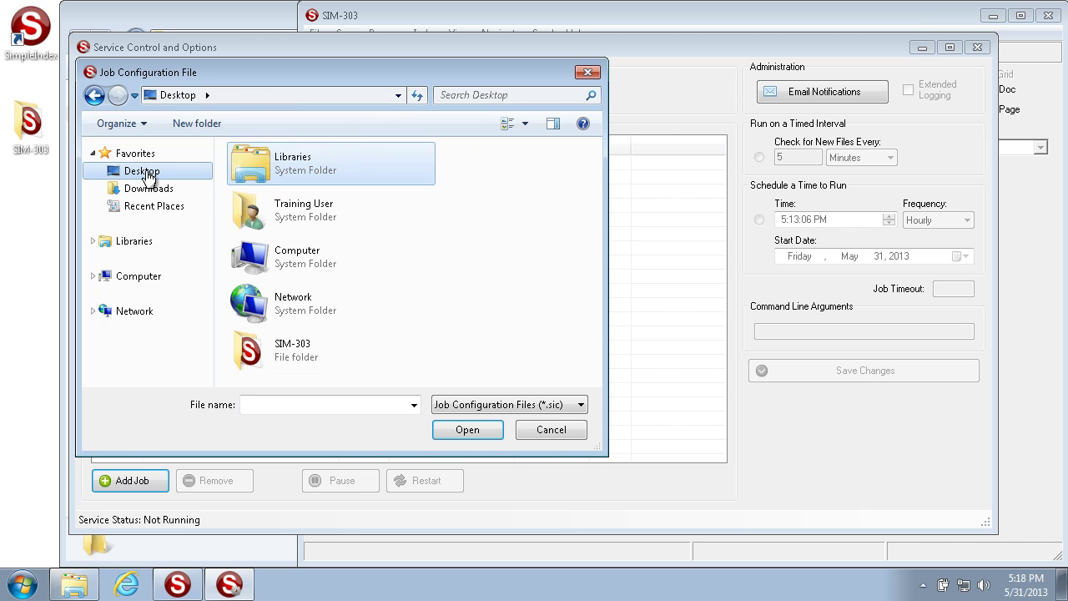
pyautogui.doubleClick(324, 342)
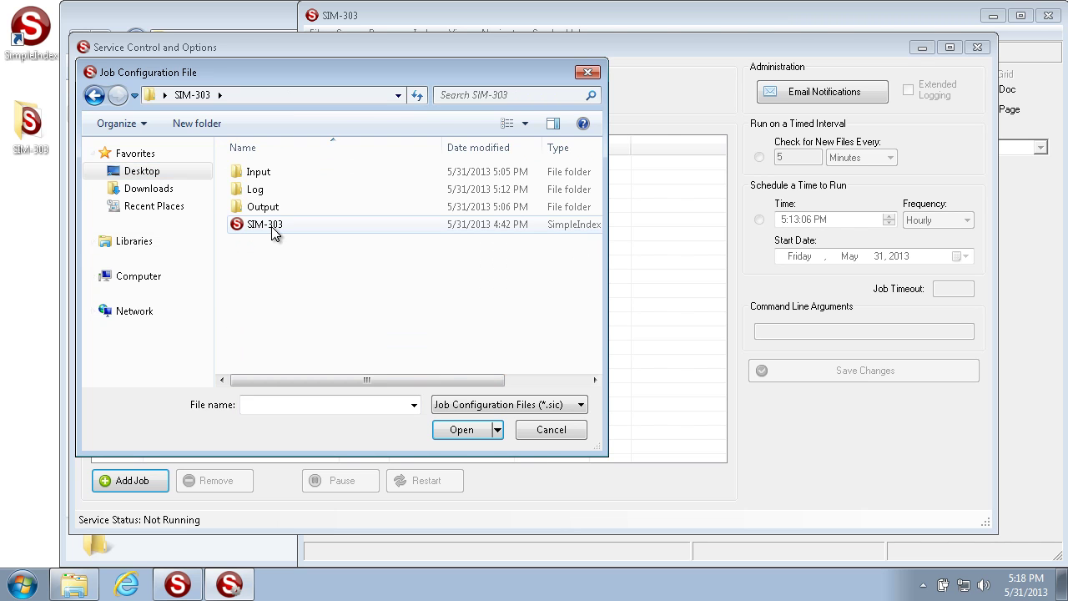
pyautogui.click(274, 233)
pyautogui.click(464, 434)
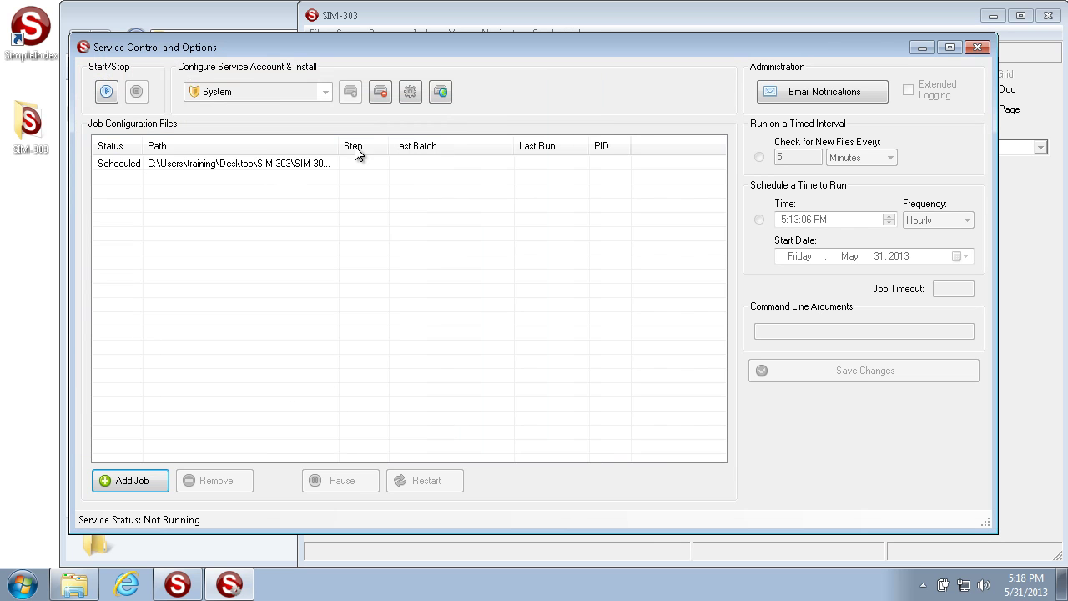
pyautogui.moveTo(393, 148); pyautogui.dragTo(452, 148)
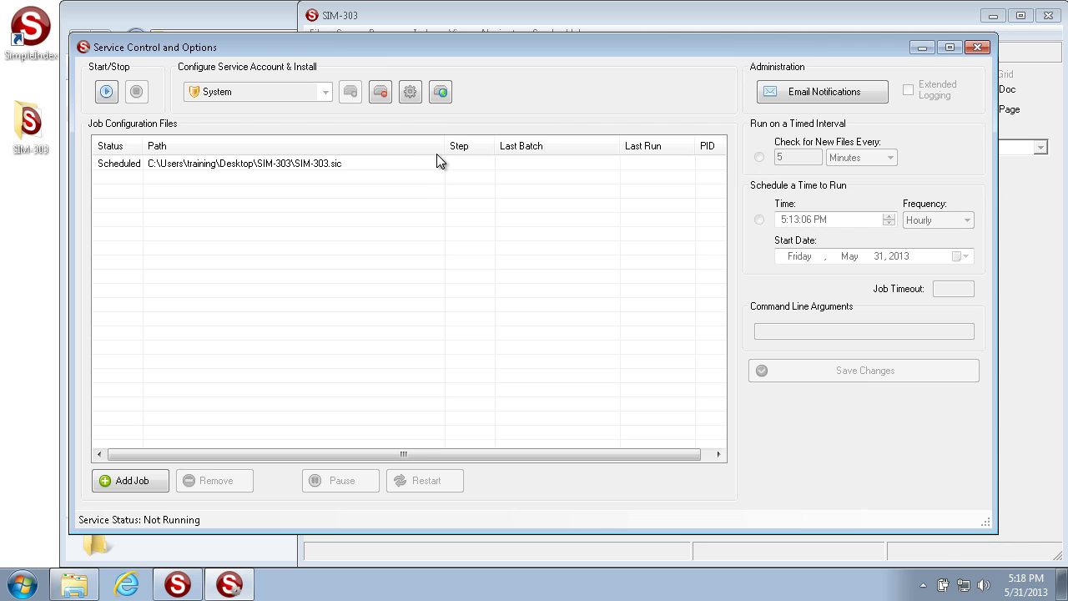
pyautogui.moveTo(440, 146); pyautogui.dragTo(367, 148)
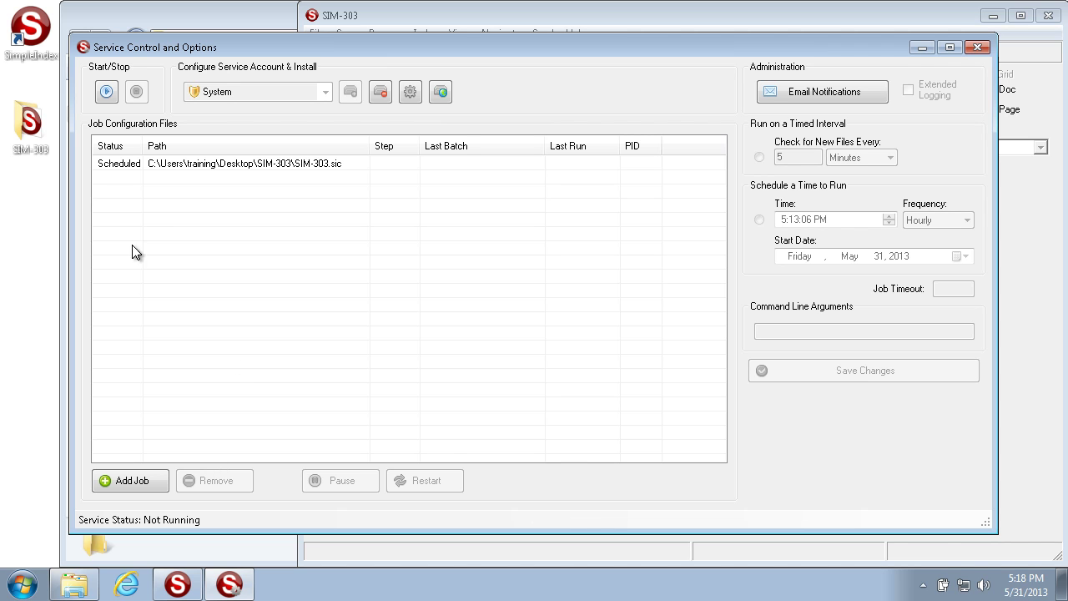
pyautogui.click(213, 169)
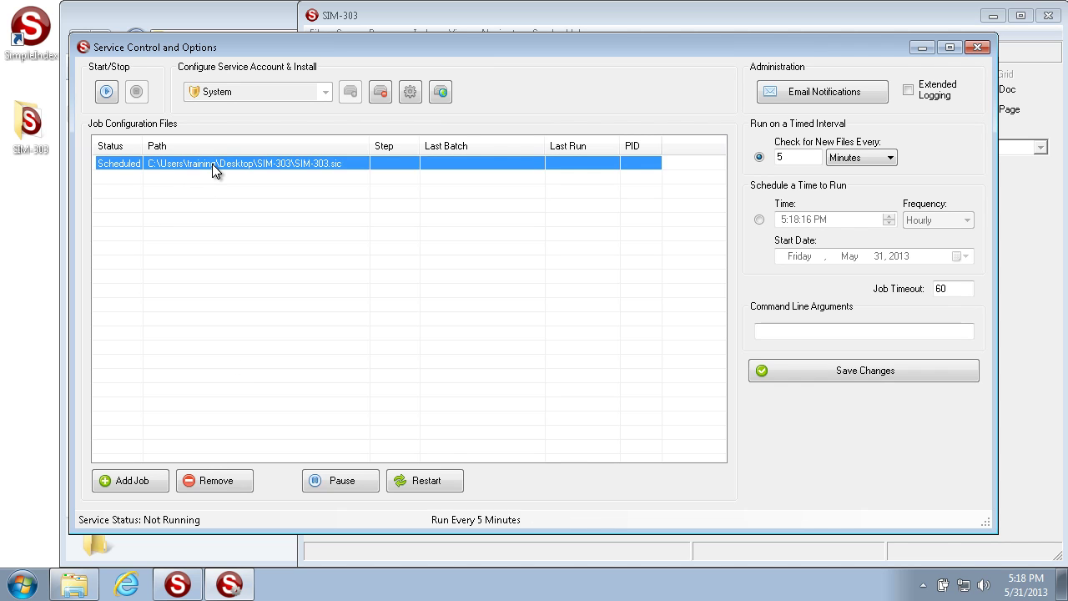
# Remove the SIM-303 job, re-add SIM-303.sic, and select the new job row.
pyautogui.click(220, 482)
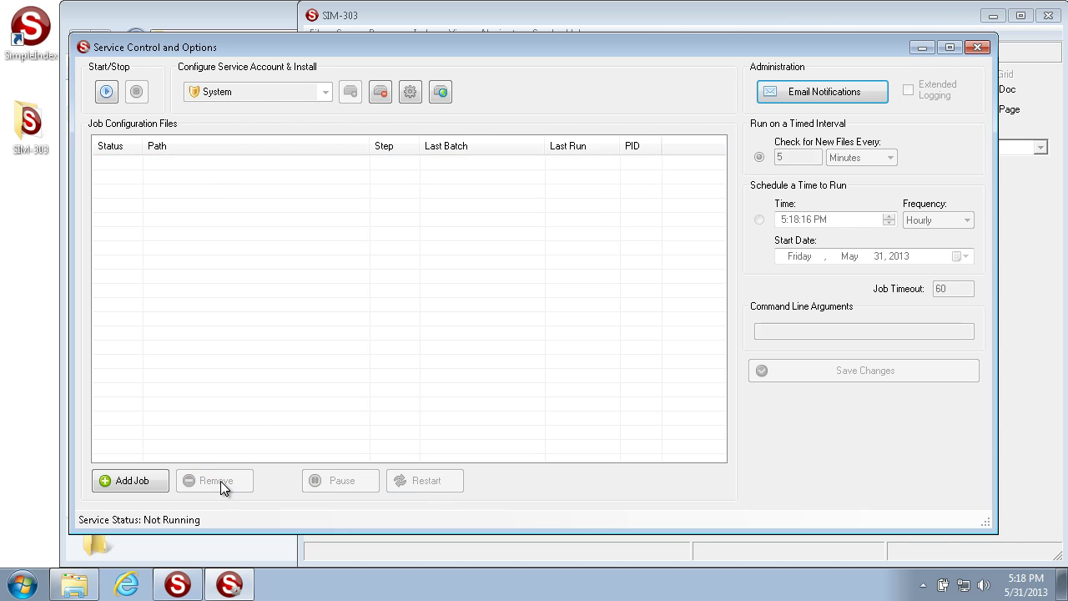
pyautogui.click(130, 482)
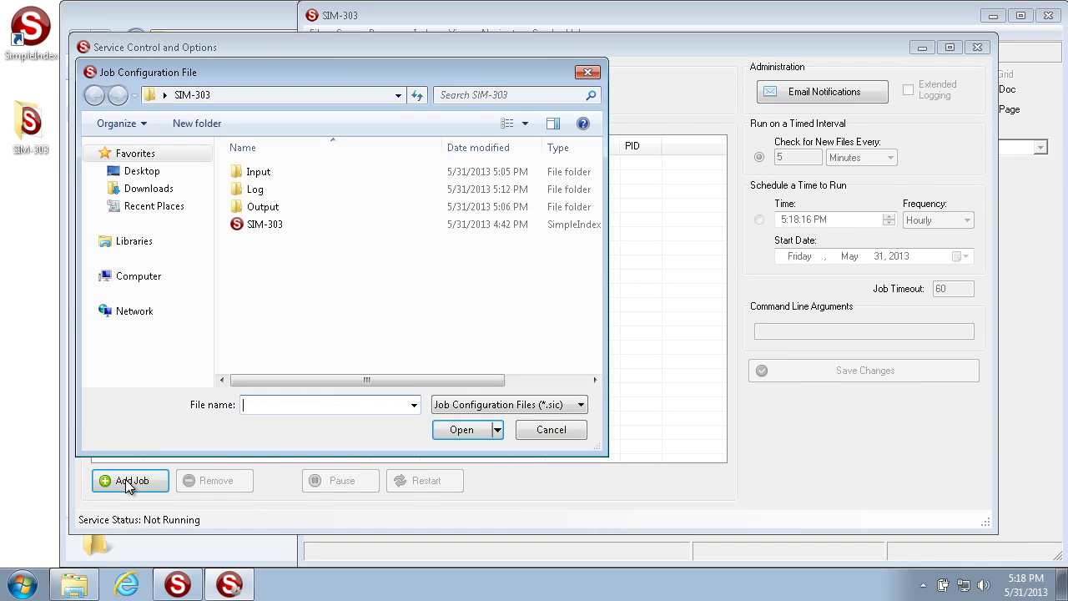
pyautogui.click(258, 227)
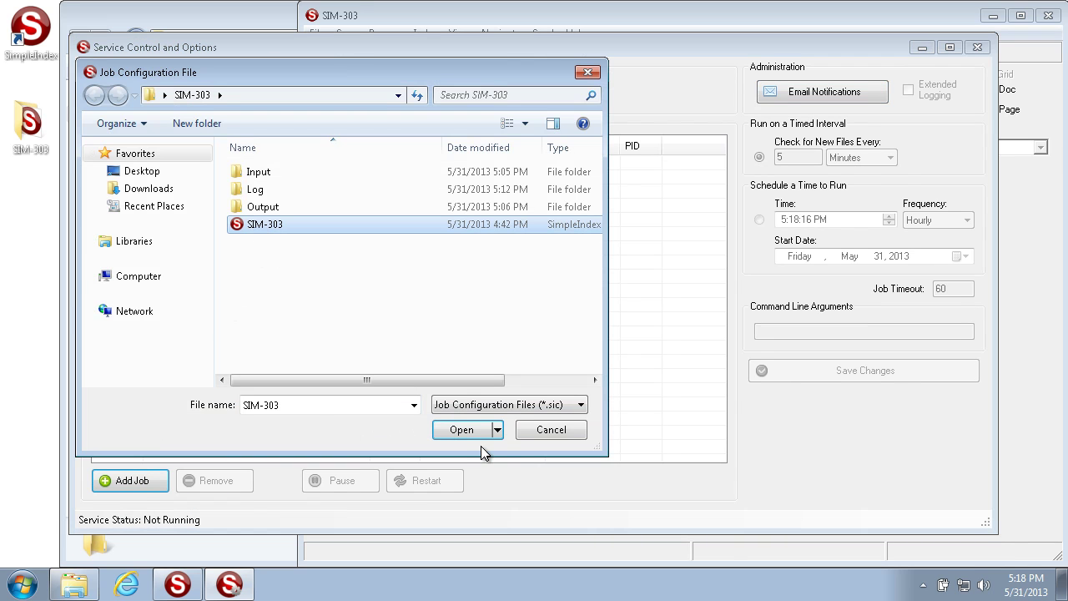
pyautogui.click(460, 430)
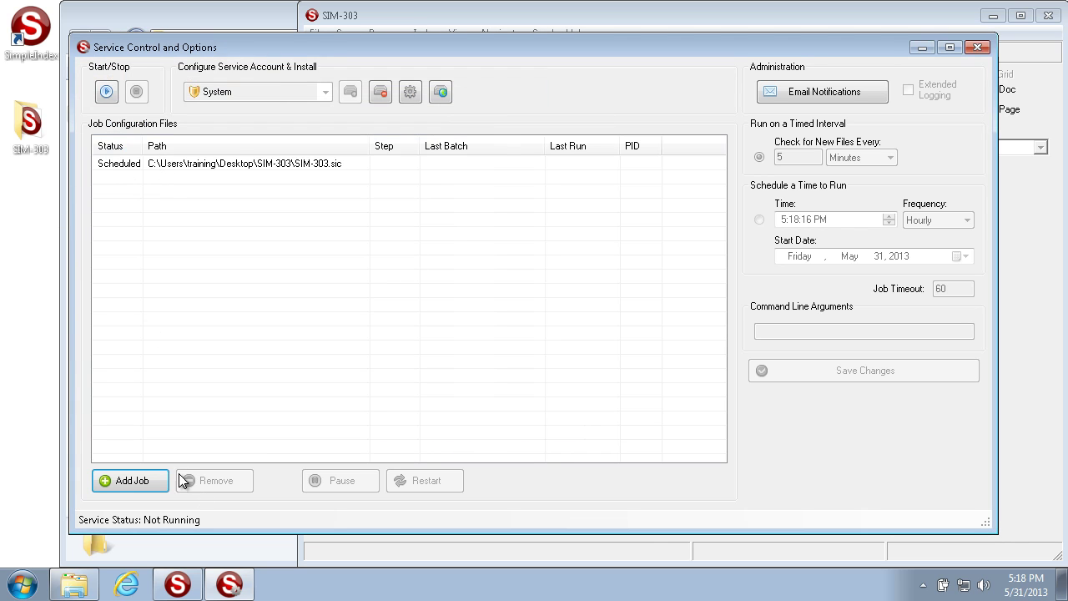
pyautogui.click(222, 164)
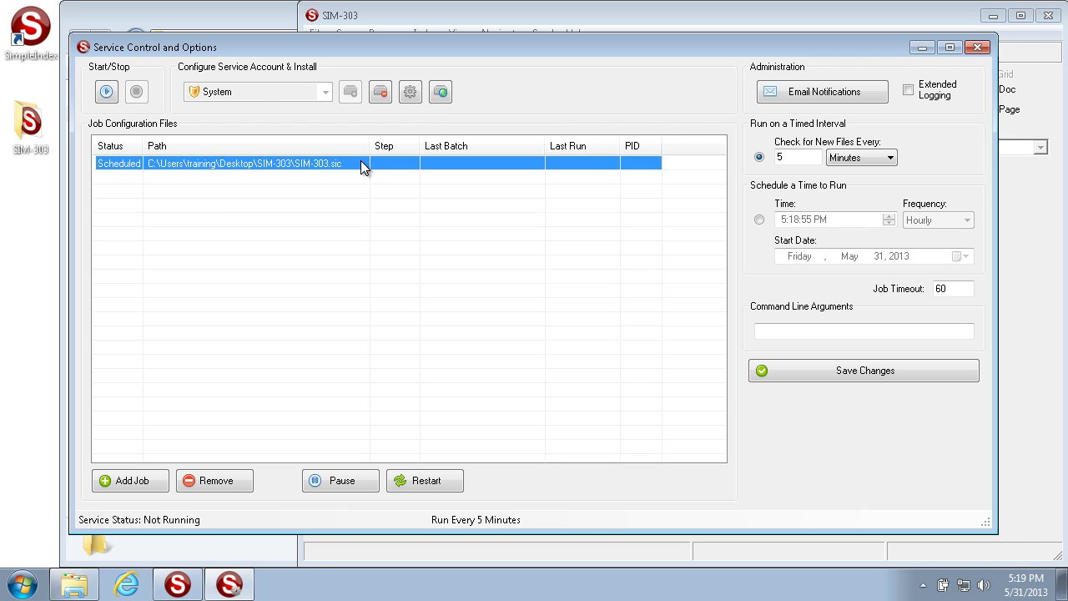
# Reselect SIM-303, keep the Minutes interval unit, and switch to 'Schedule a Time to Run'.
pyautogui.click(167, 189)
pyautogui.click(170, 163)
pyautogui.click(759, 157)
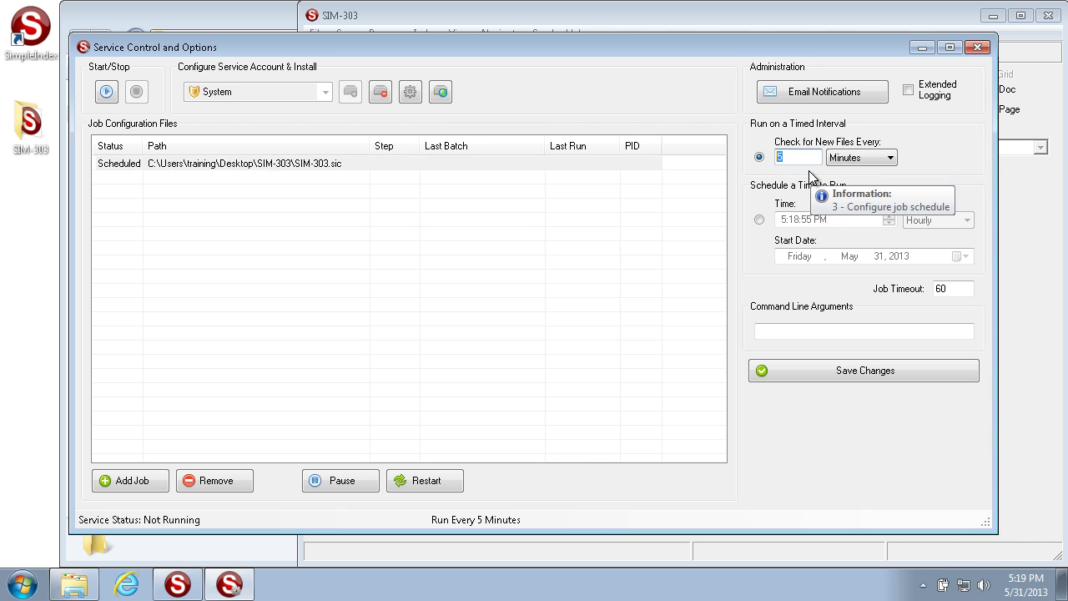
pyautogui.click(864, 158)
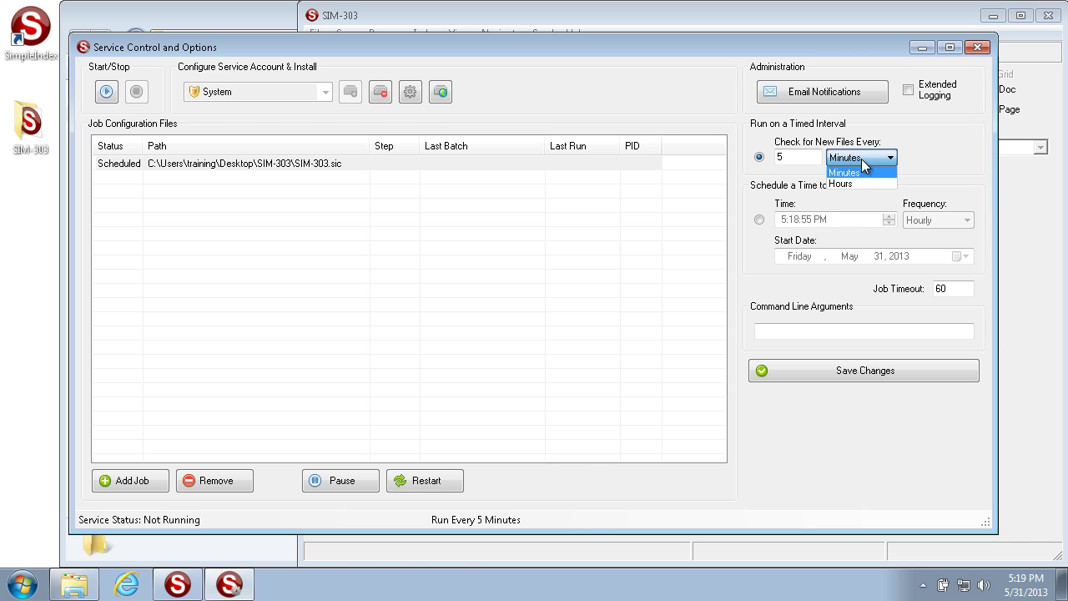
pyautogui.click(860, 159)
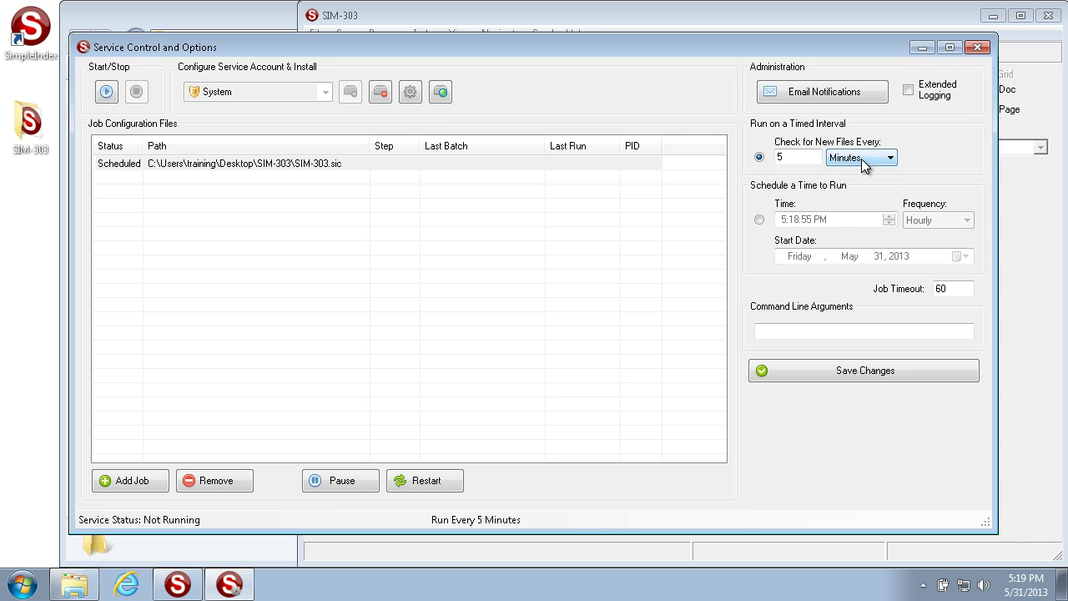
pyautogui.click(759, 220)
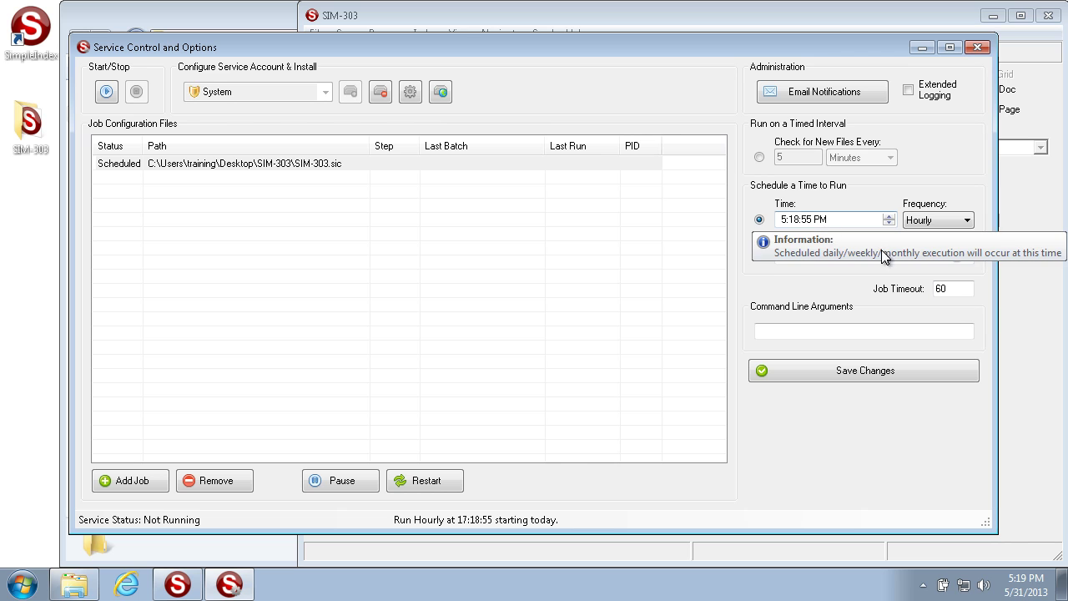
# Keep the Hourly frequency and 60 Job Timeout, then switch to a timed interval, replacing 5 minutes with 1.
pyautogui.click(962, 222)
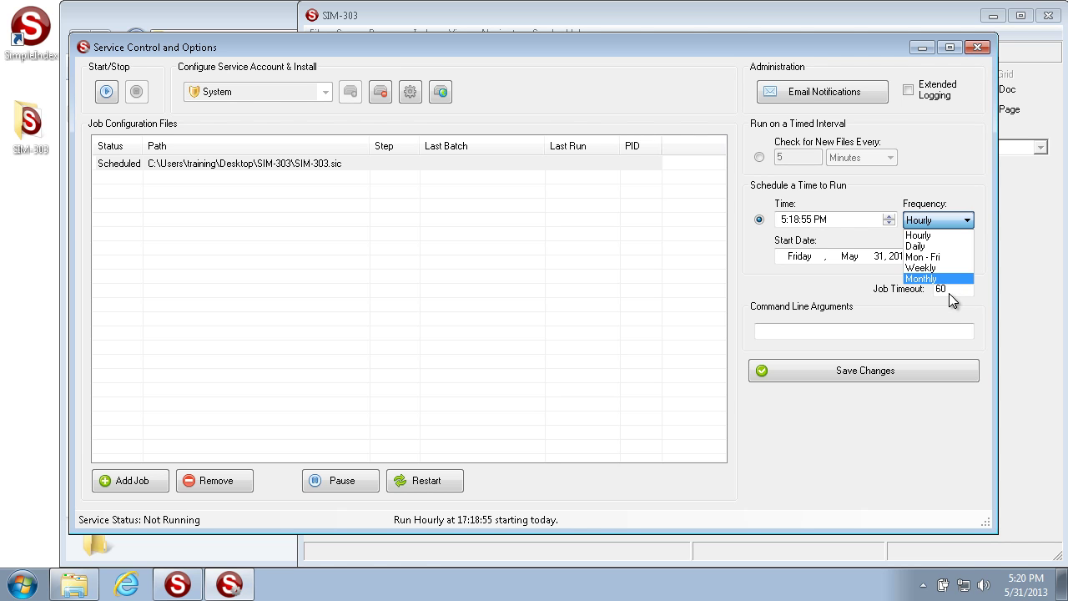
pyautogui.click(949, 293)
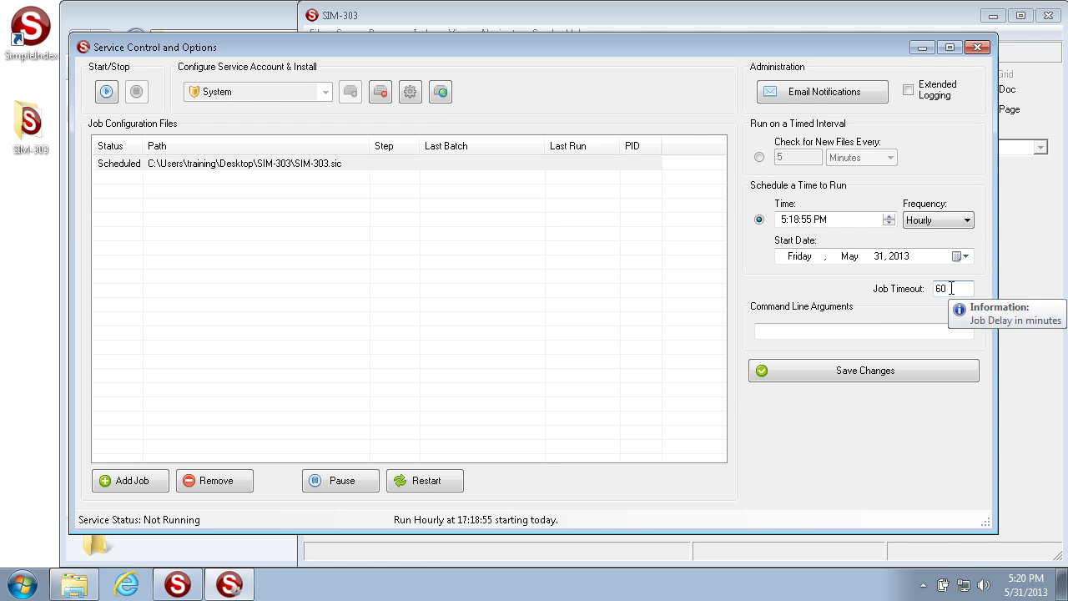
pyautogui.moveTo(951, 287); pyautogui.dragTo(846, 288)
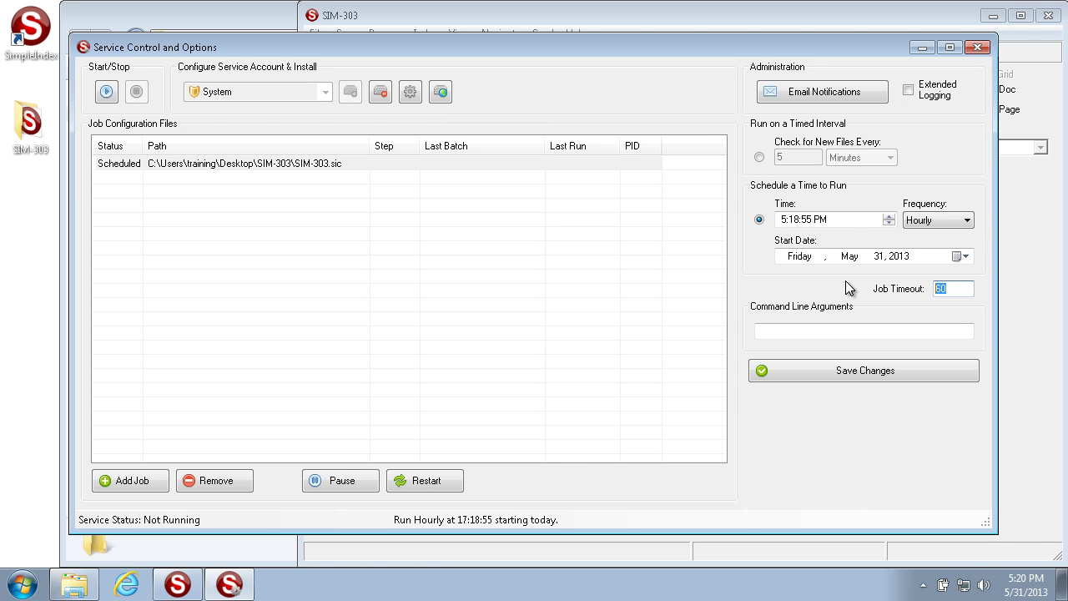
pyautogui.click(955, 289)
pyautogui.click(760, 158)
pyautogui.moveTo(800, 159); pyautogui.dragTo(729, 142)
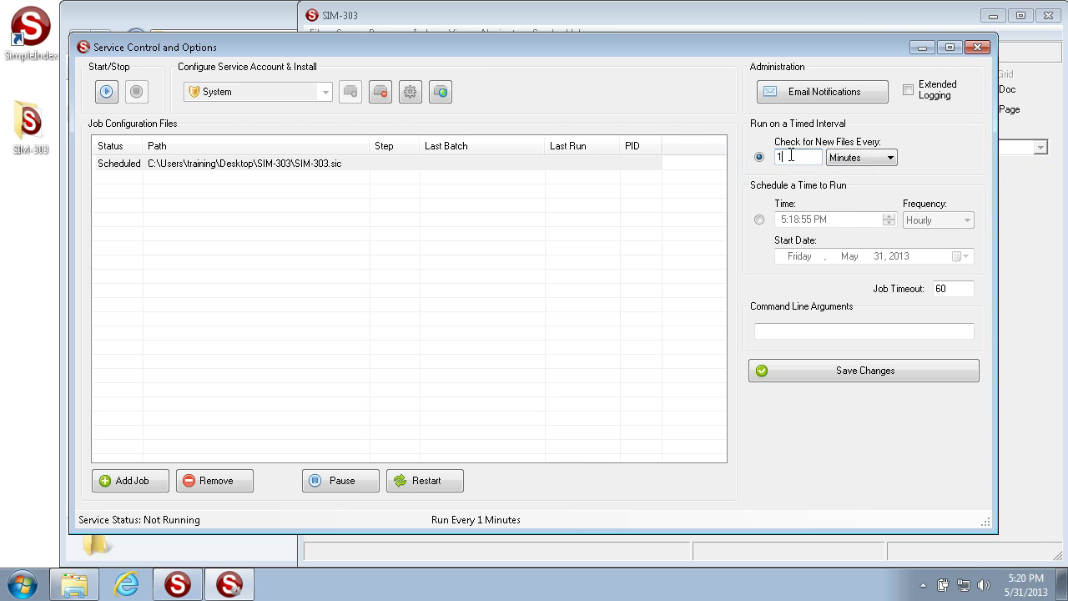
# Save the 1-minute interval and confirm the SIM-303 job restart.
pyautogui.click(840, 372)
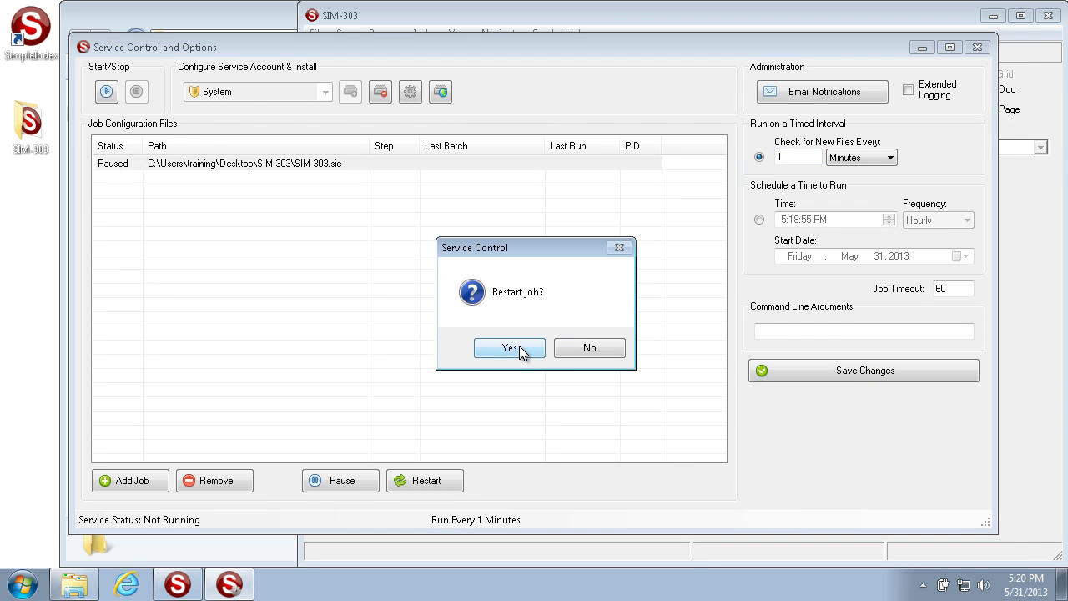
pyautogui.click(519, 347)
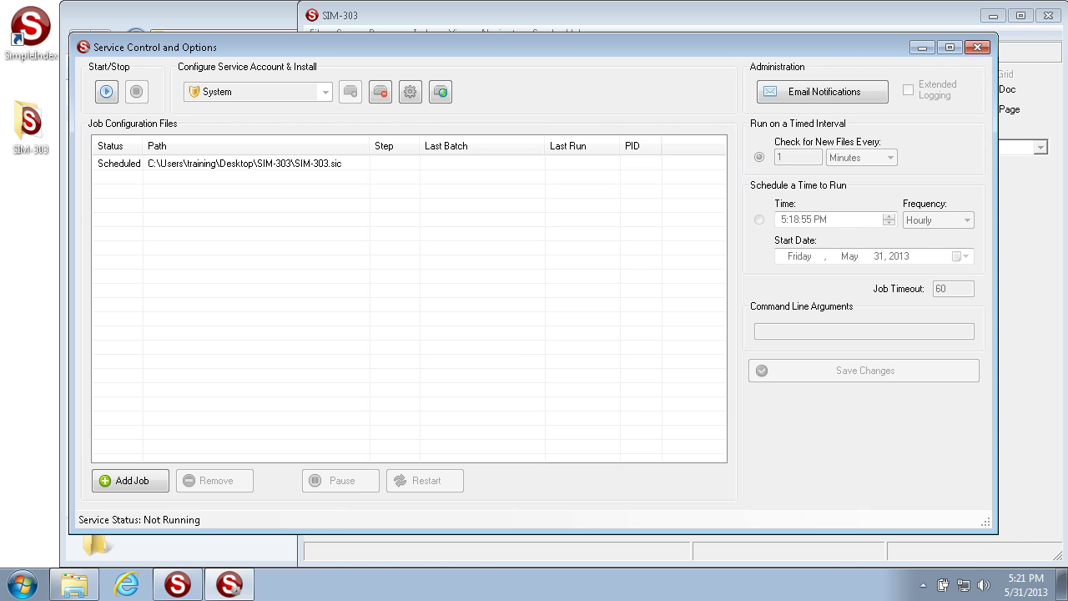
pyautogui.click(314, 167)
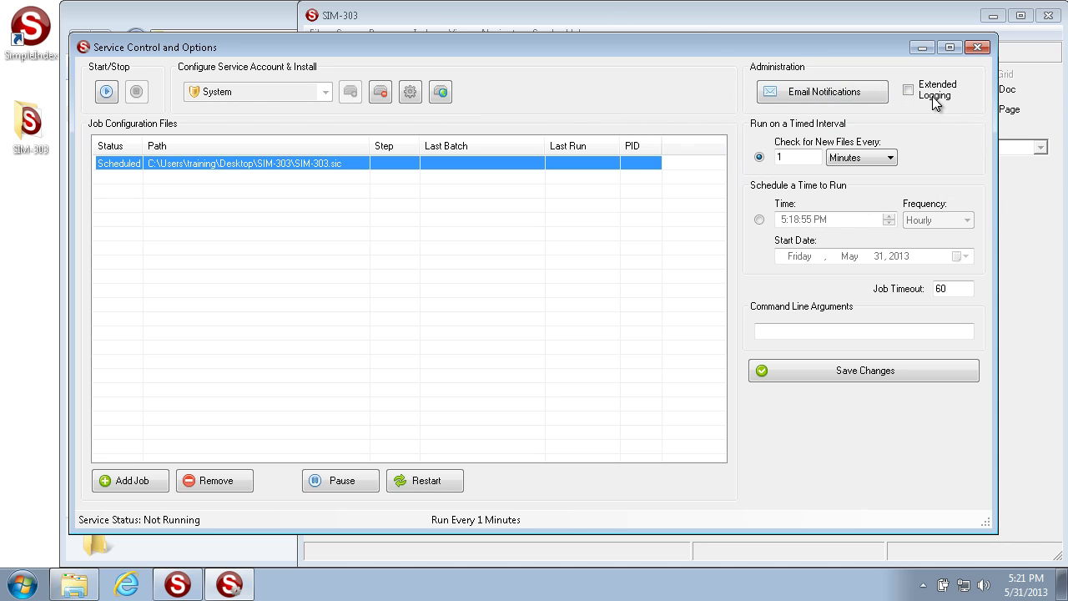
pyautogui.moveTo(939, 103)
pyautogui.click(837, 96)
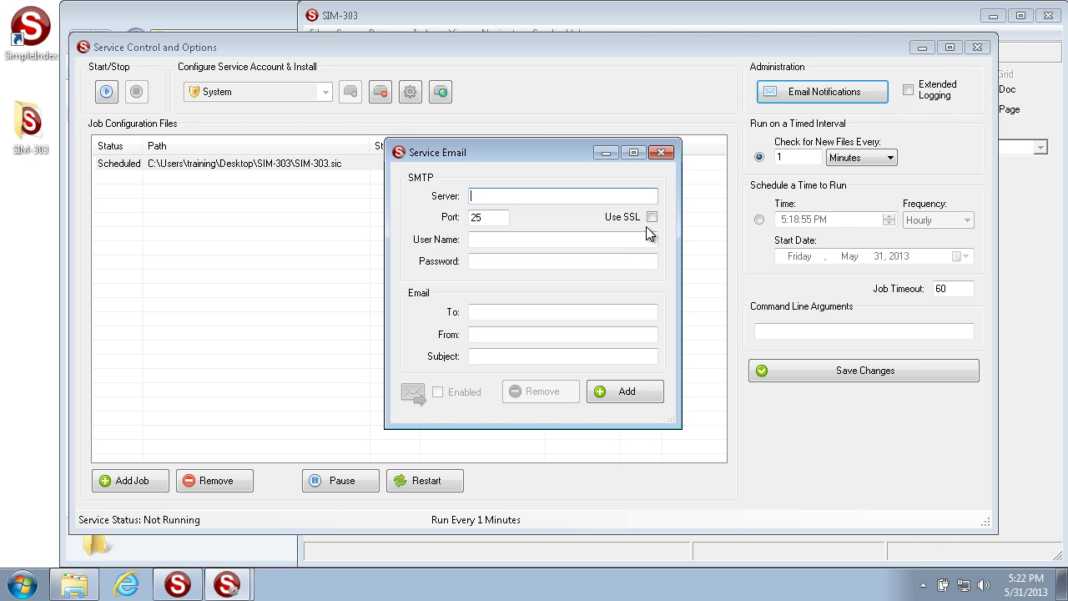
pyautogui.click(500, 240)
pyautogui.click(497, 262)
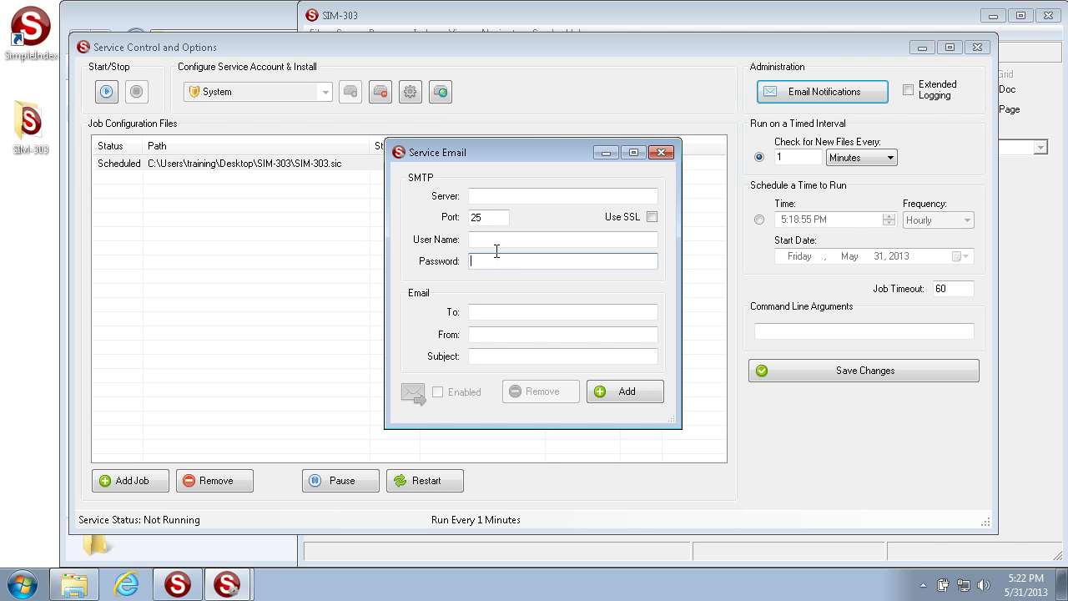
pyautogui.click(521, 314)
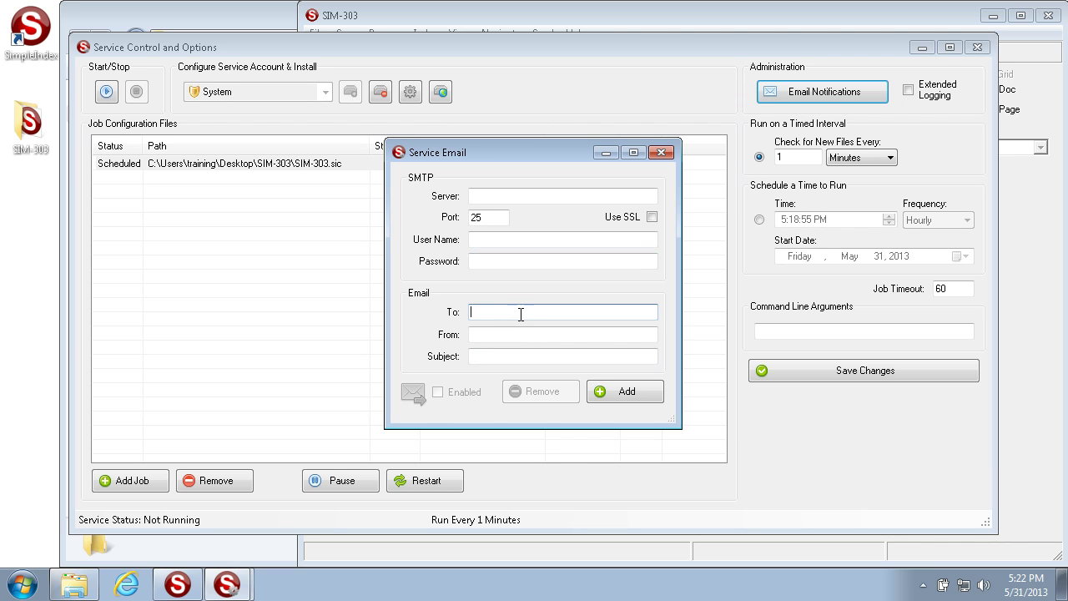
pyautogui.click(534, 337)
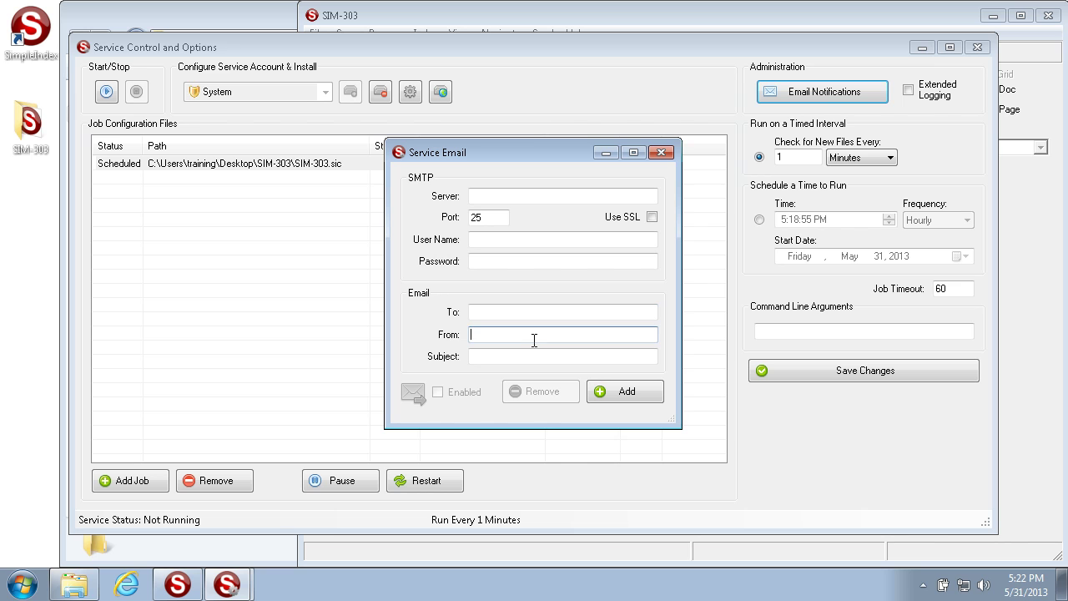
pyautogui.click(531, 355)
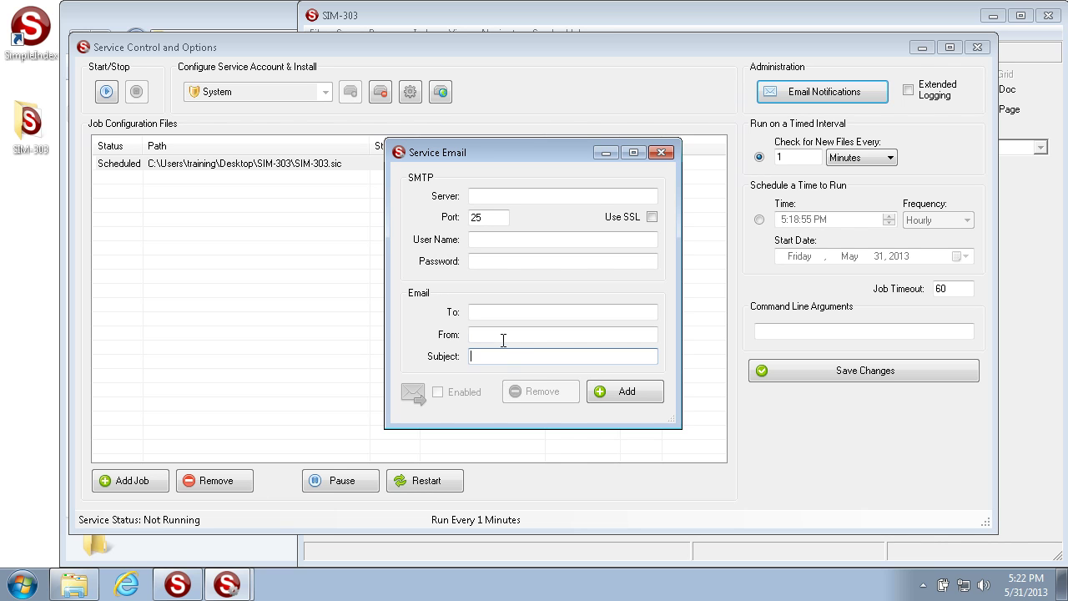
pyautogui.click(501, 312)
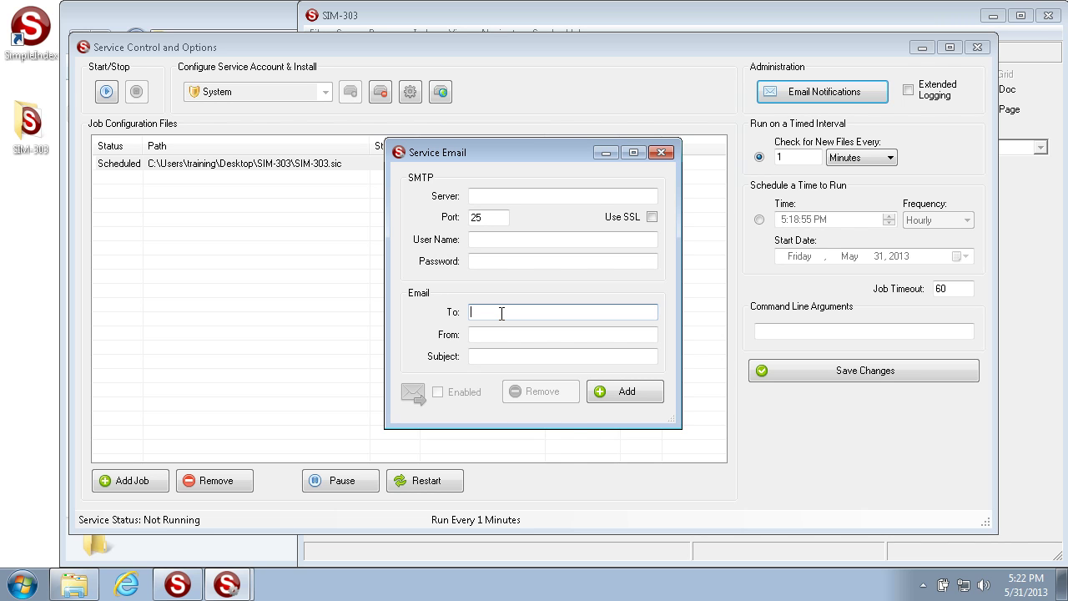
pyautogui.click(661, 152)
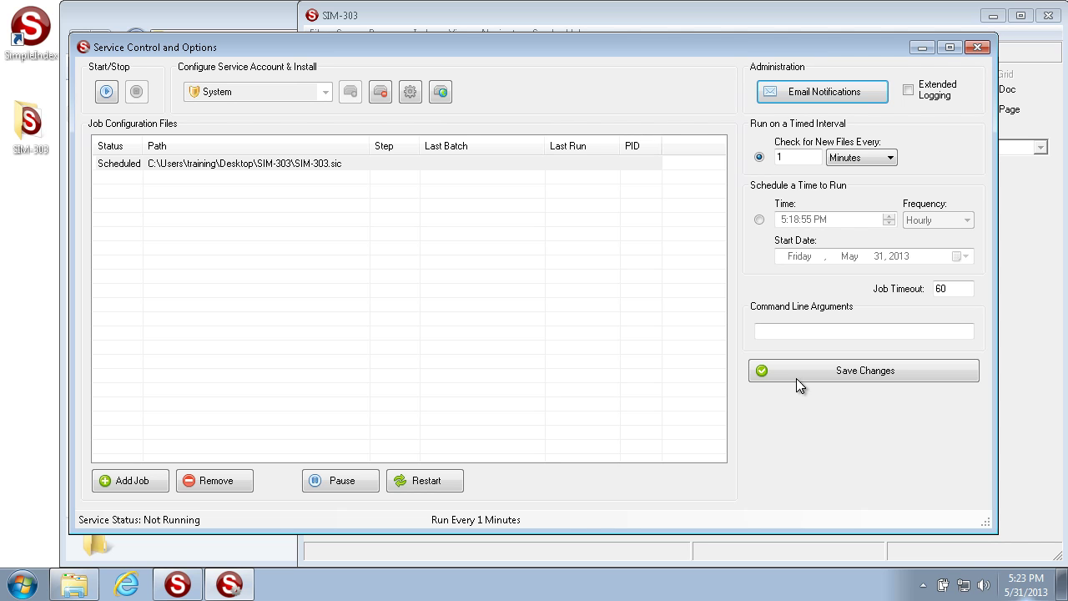
# Select the SIM-303 job, save its settings, confirm the restart, and reselect the job row.
pyautogui.click(180, 164)
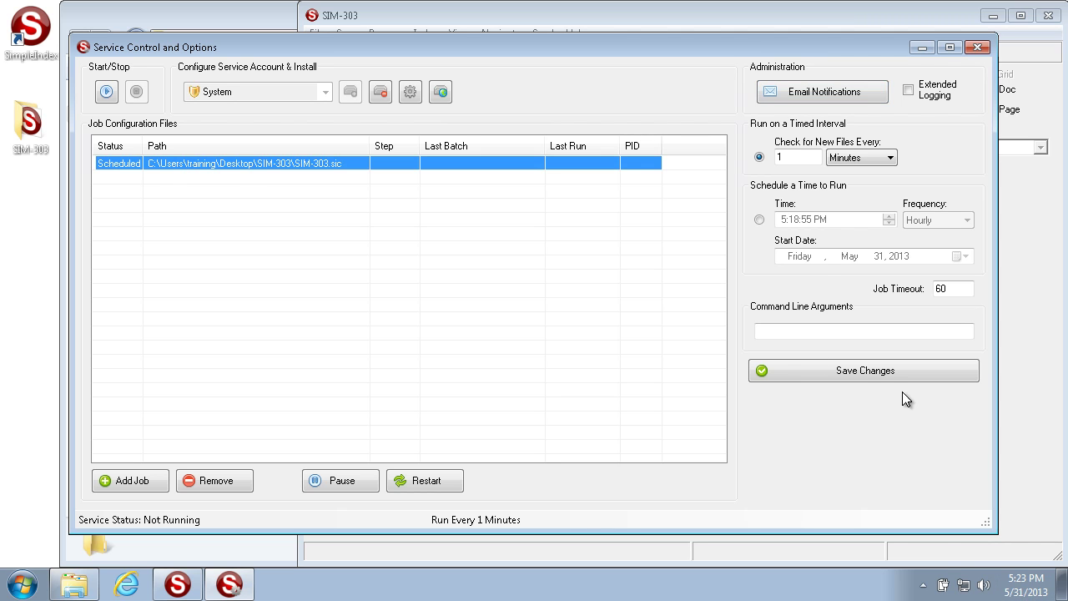
pyautogui.click(883, 374)
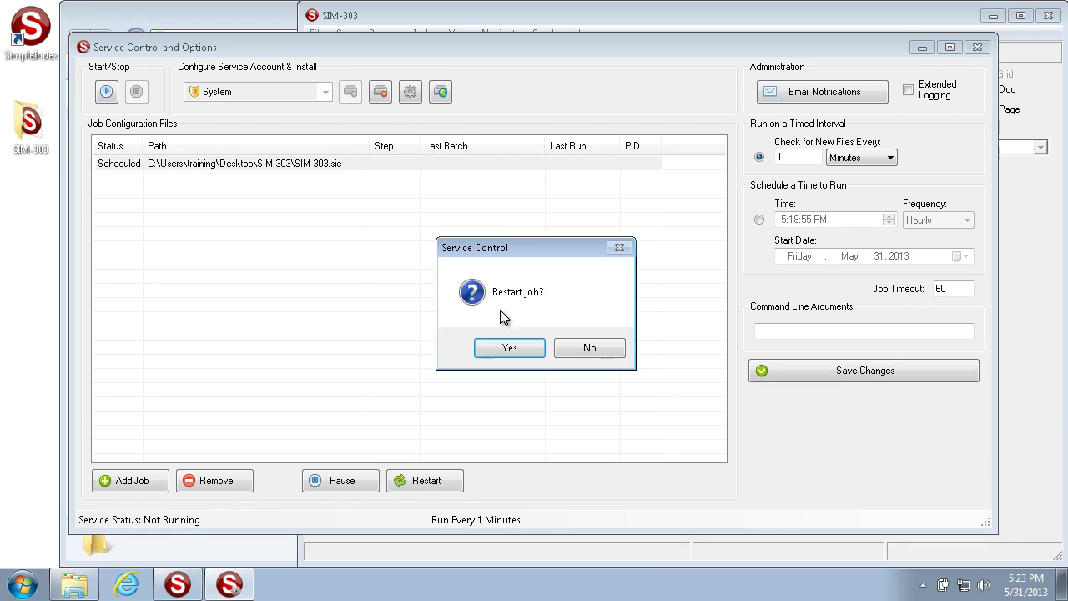
pyautogui.click(506, 346)
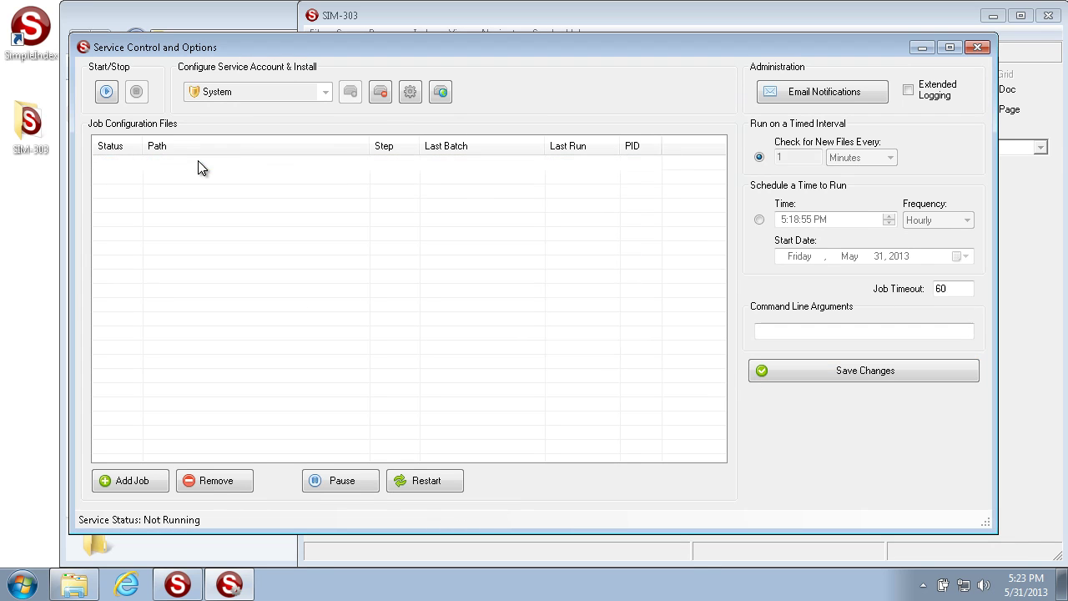
pyautogui.click(198, 165)
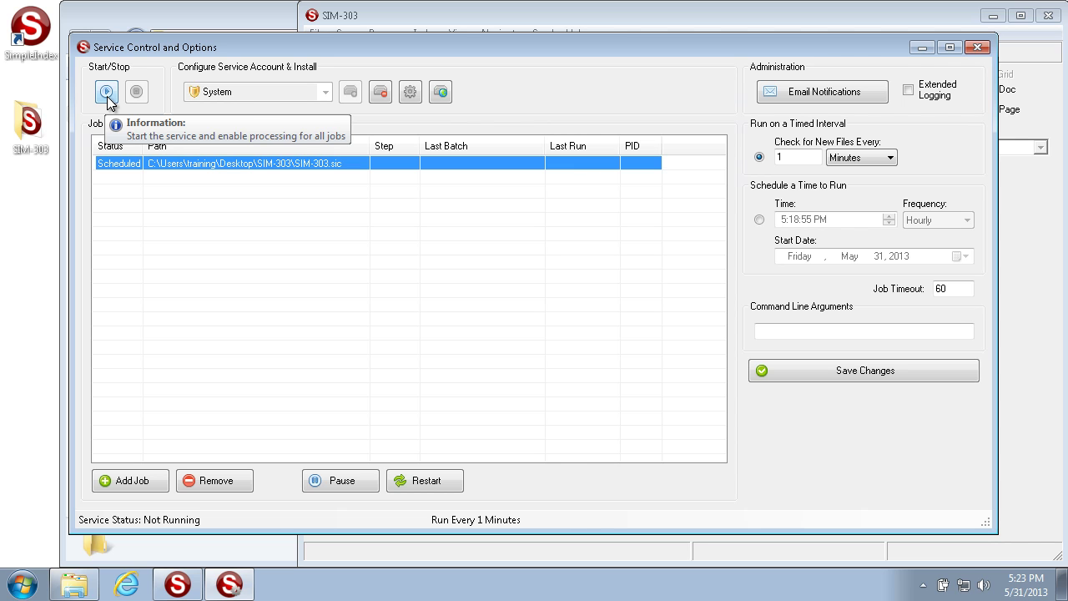
# Start the service, check the SIM-303 job's running status, and bring up the empty Output folder.
pyautogui.click(107, 94)
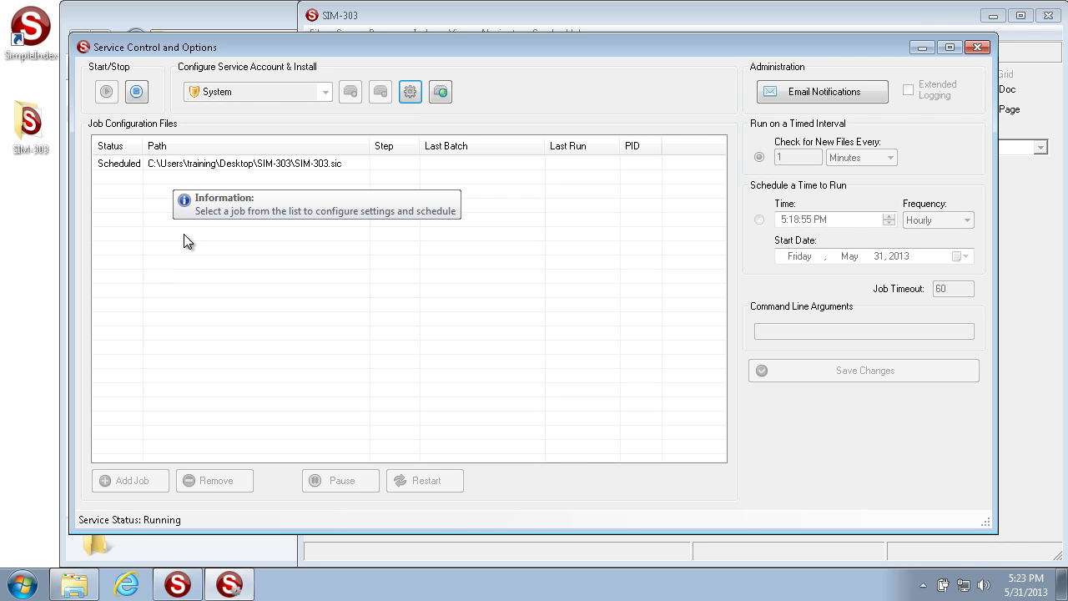
pyautogui.click(214, 165)
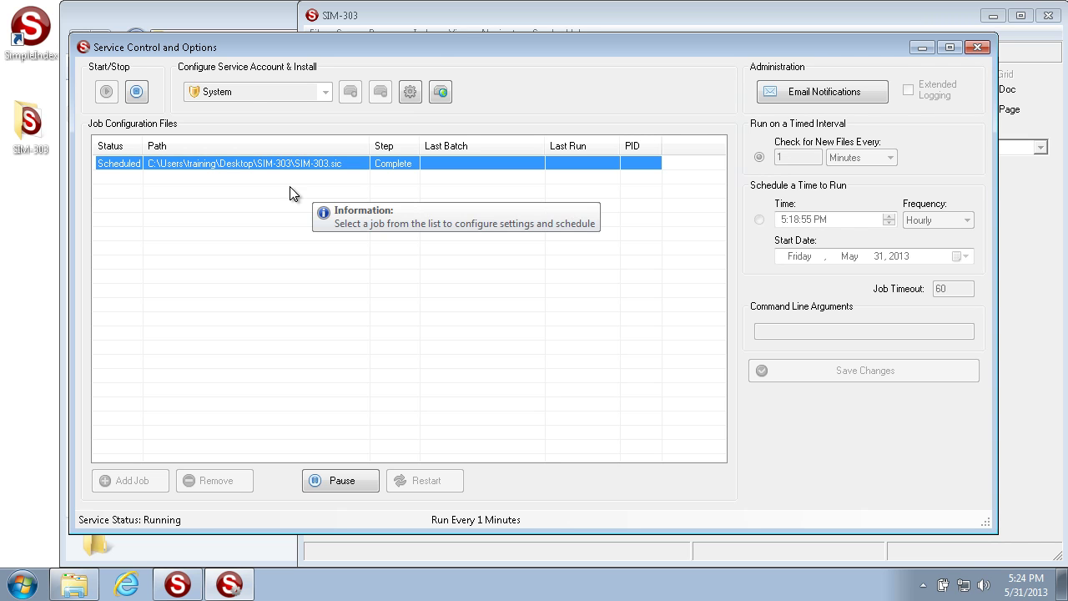
pyautogui.click(258, 18)
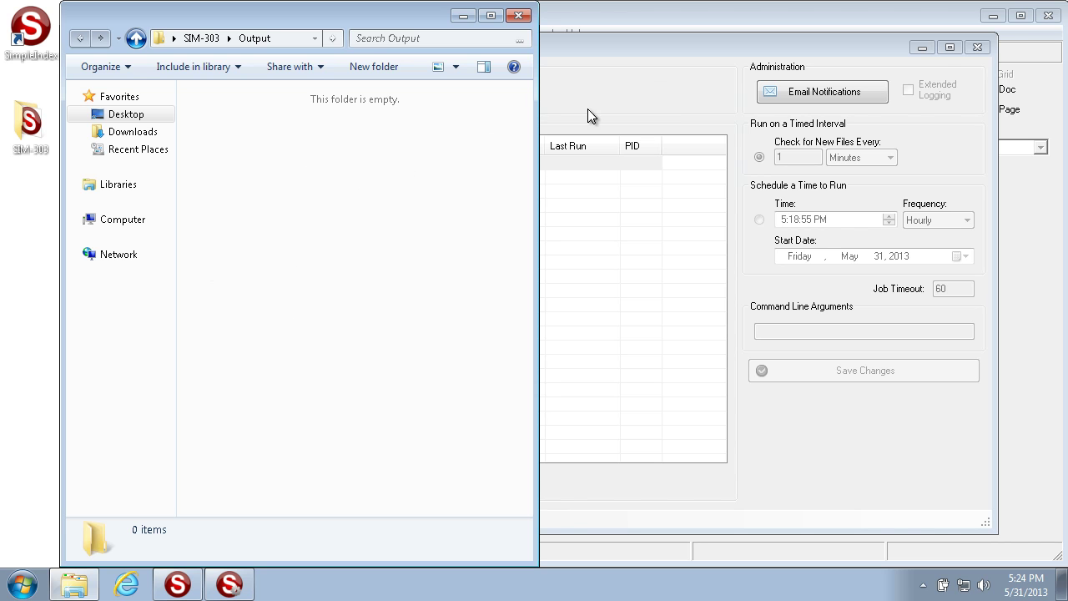
# Confirm the Desktop SIM-303 Log folder is empty, go back up, and return to the service window.
pyautogui.click(142, 117)
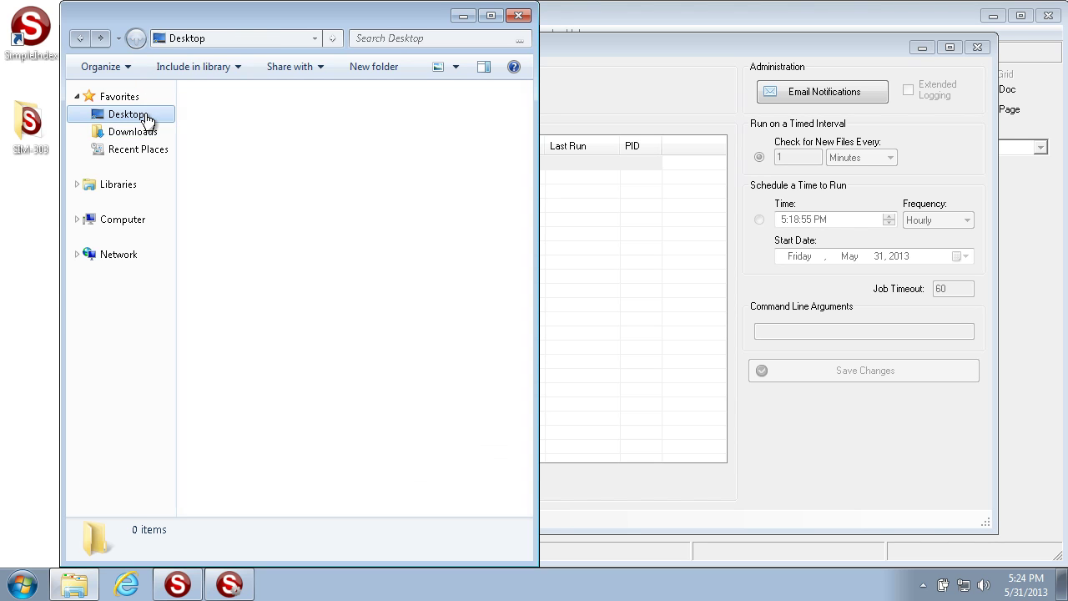
pyautogui.doubleClick(276, 384)
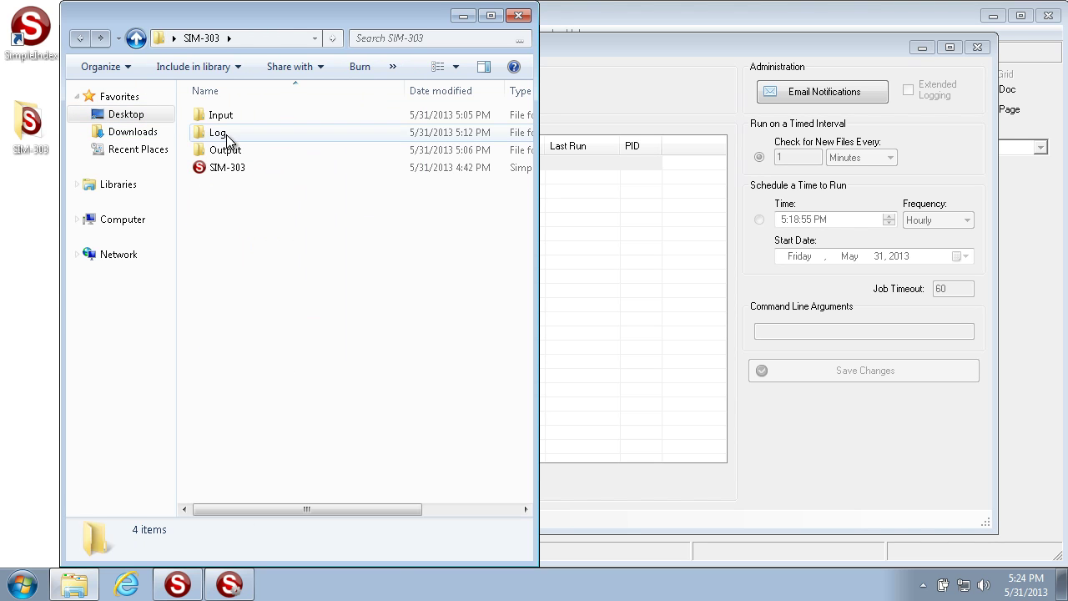
pyautogui.doubleClick(226, 135)
pyautogui.click(135, 39)
pyautogui.click(576, 85)
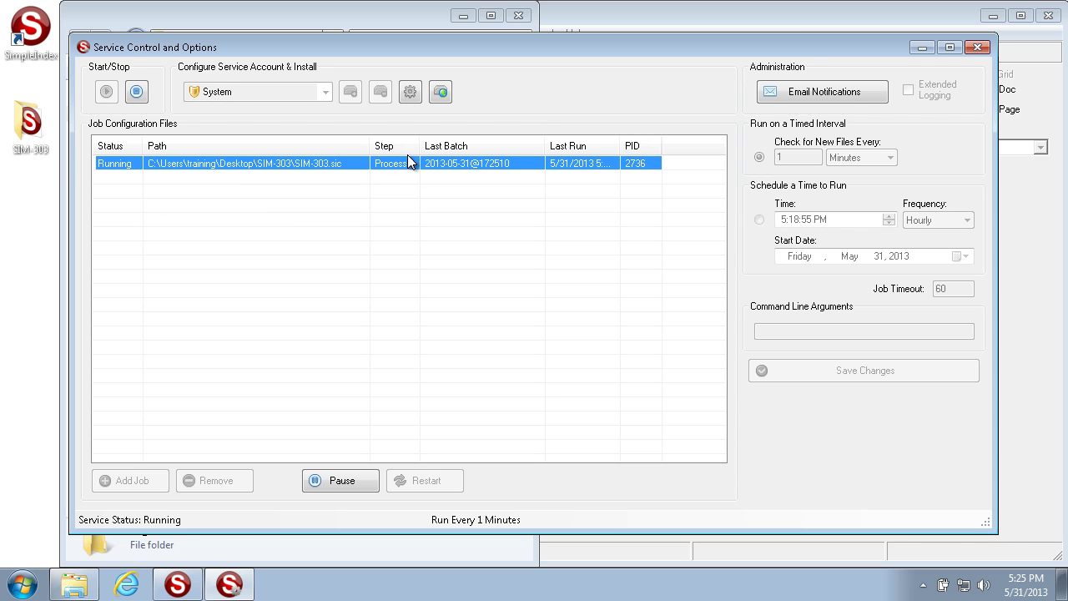
# Widen the Step and Last Run columns and narrow Last Batch so 'Processing' and the full run time show.
pyautogui.moveTo(420, 143); pyautogui.dragTo(435, 144)
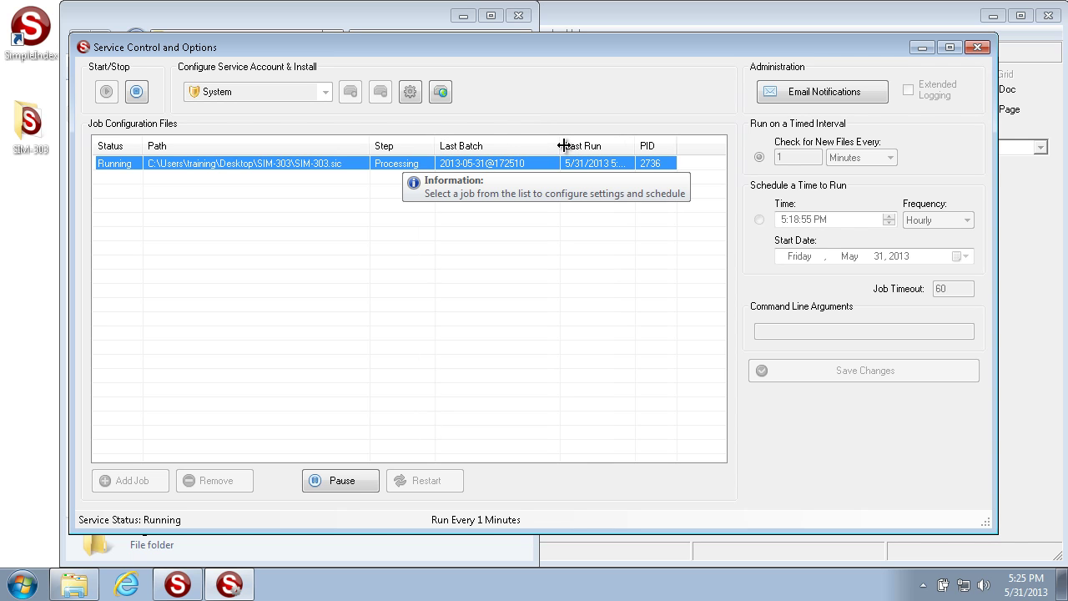
pyautogui.moveTo(559, 145); pyautogui.dragTo(531, 145)
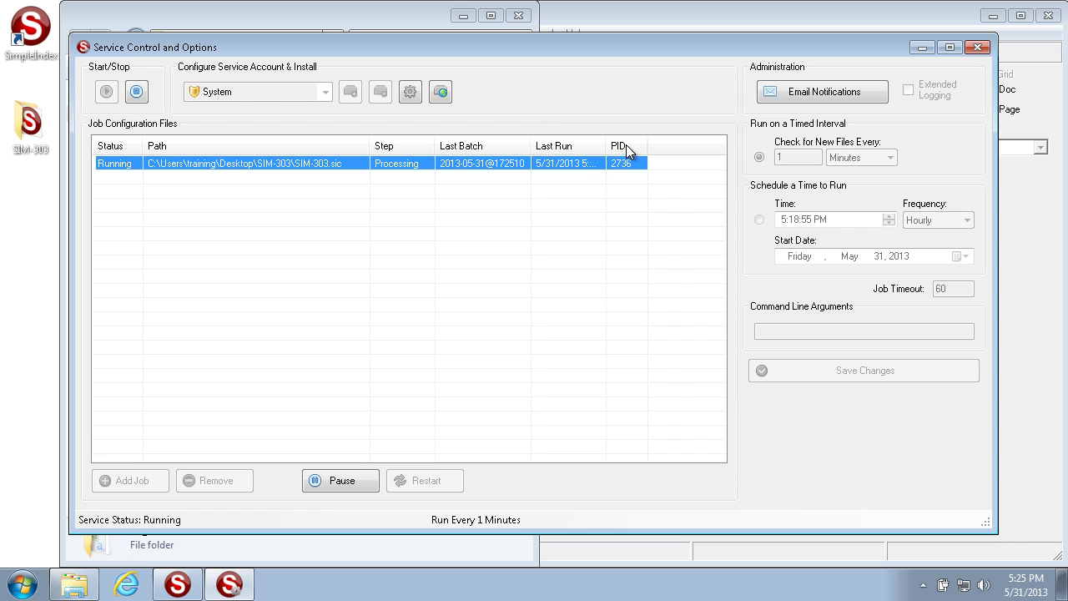
pyautogui.moveTo(602, 147); pyautogui.dragTo(630, 148)
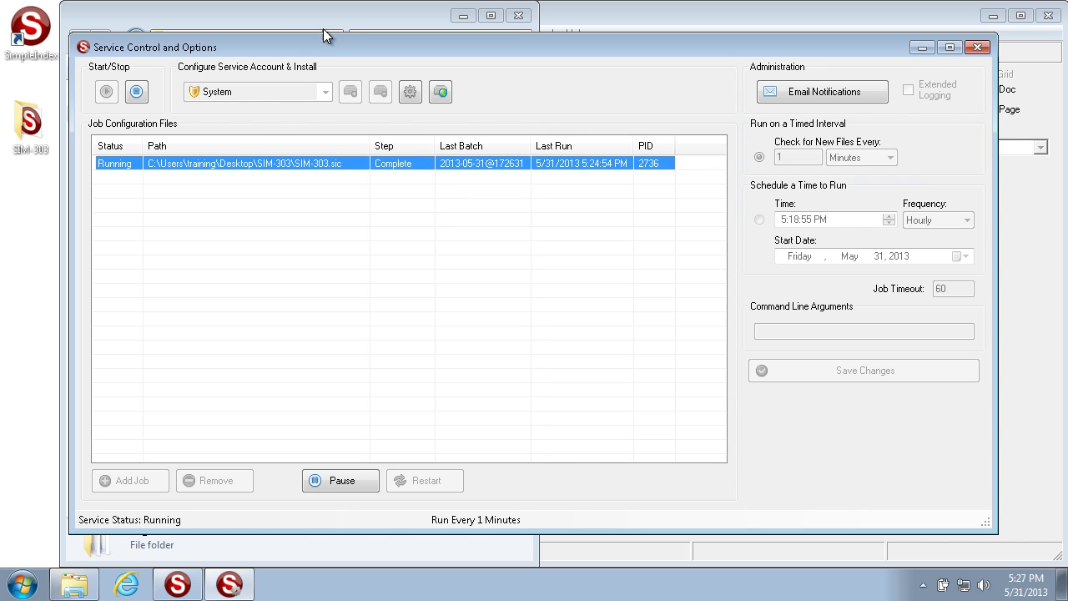
# Open the SIM-303 Output folder to review the nine processed documents.
pyautogui.click(384, 15)
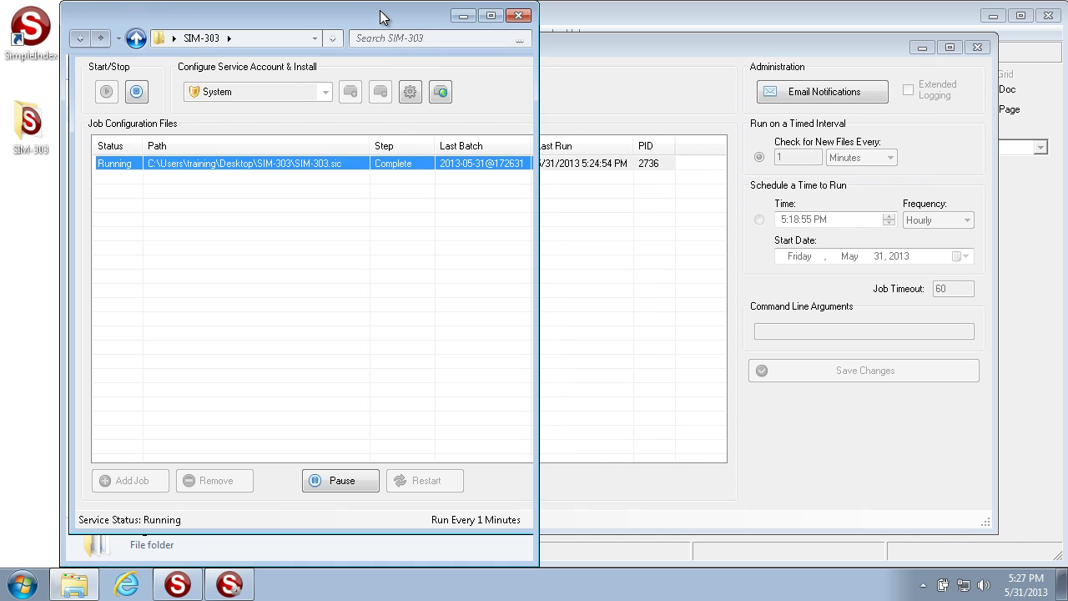
pyautogui.doubleClick(245, 151)
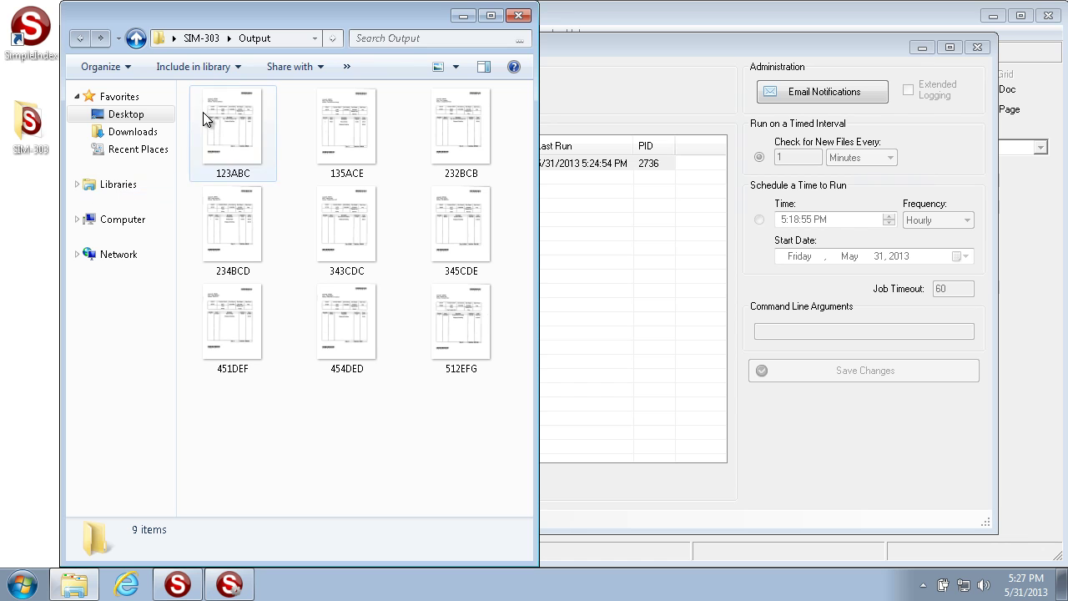
pyautogui.click(215, 45)
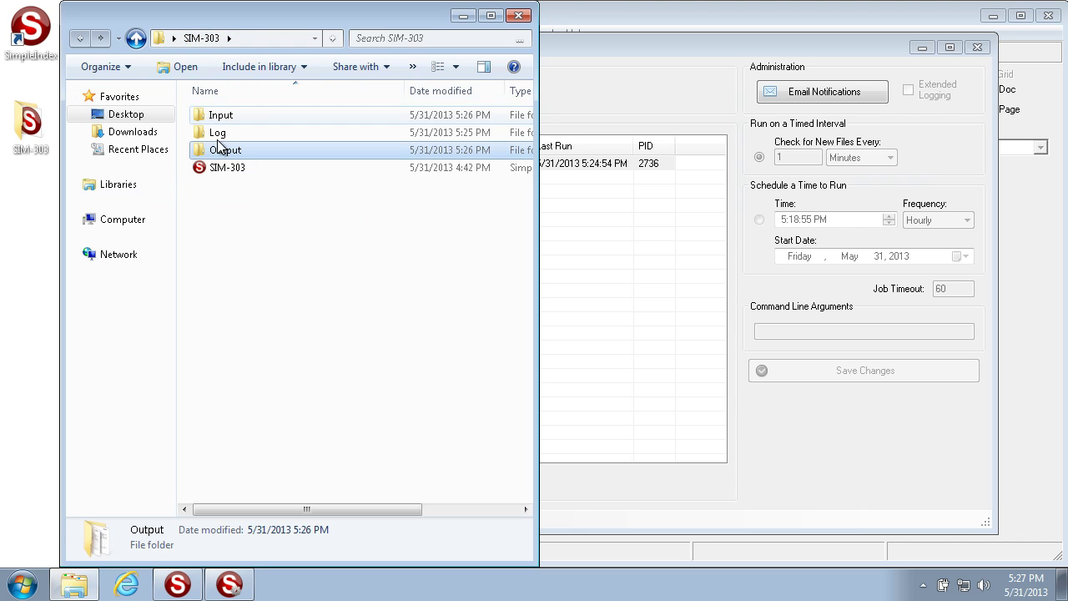
# Open the Log folder, check the service window, then open BatchLog in Excel.
pyautogui.doubleClick(232, 127)
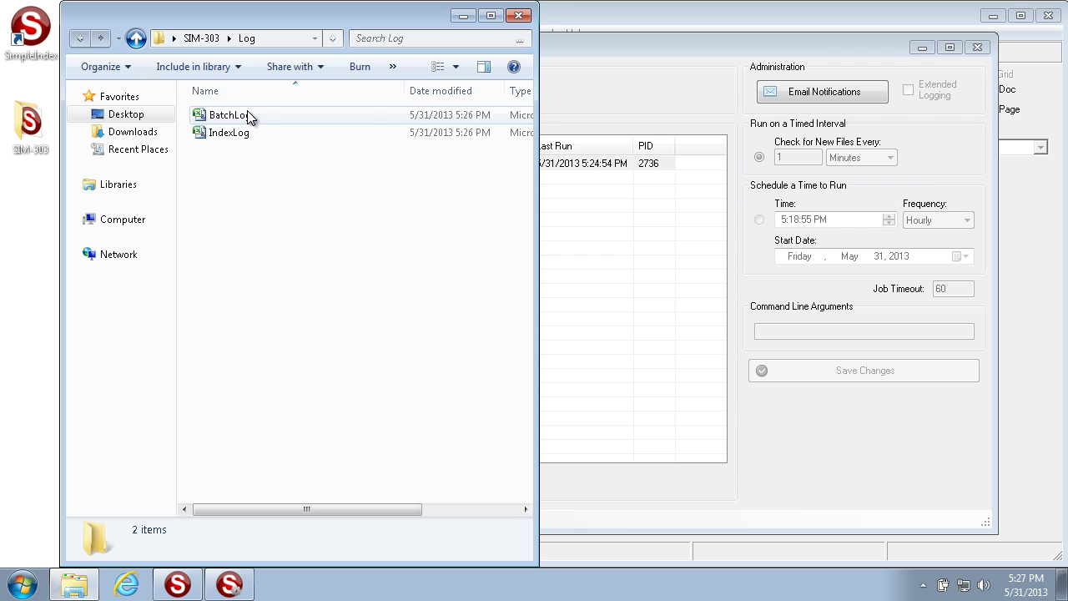
pyautogui.moveTo(248, 117)
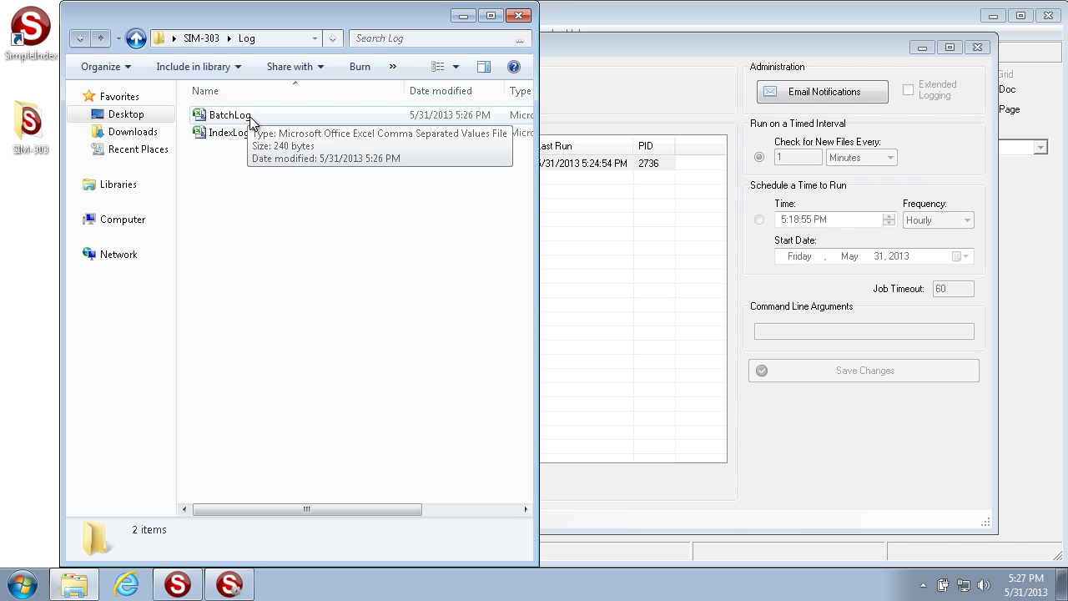
pyautogui.click(463, 15)
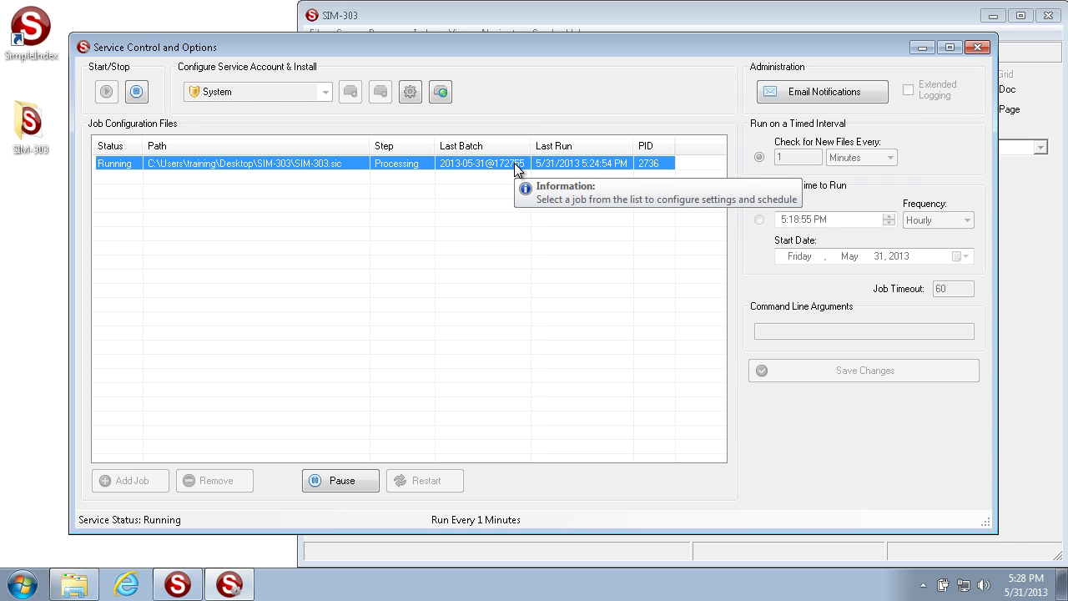
pyautogui.click(74, 584)
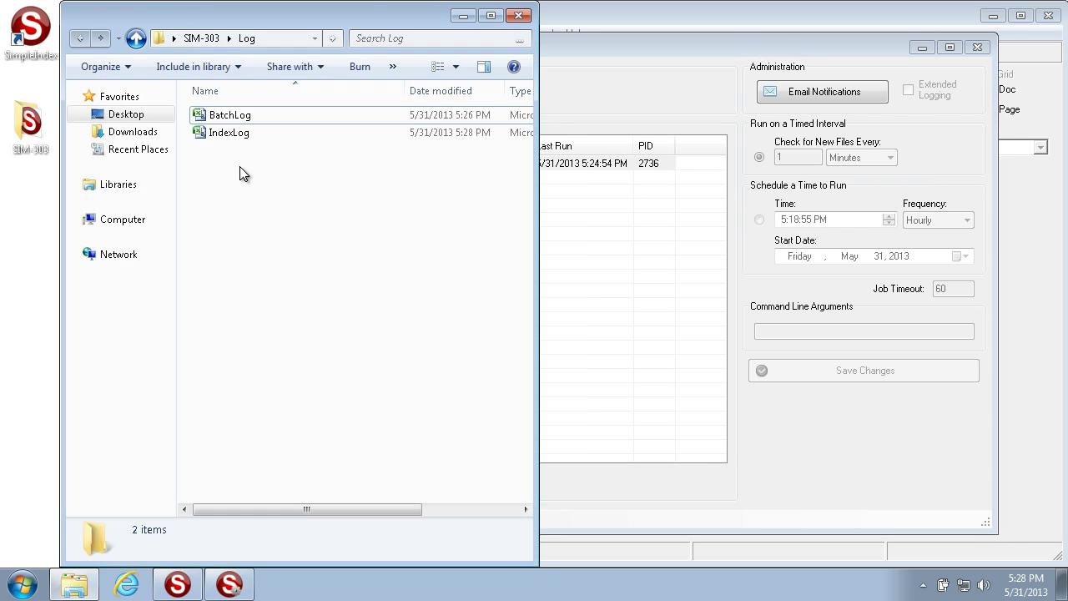
pyautogui.doubleClick(234, 119)
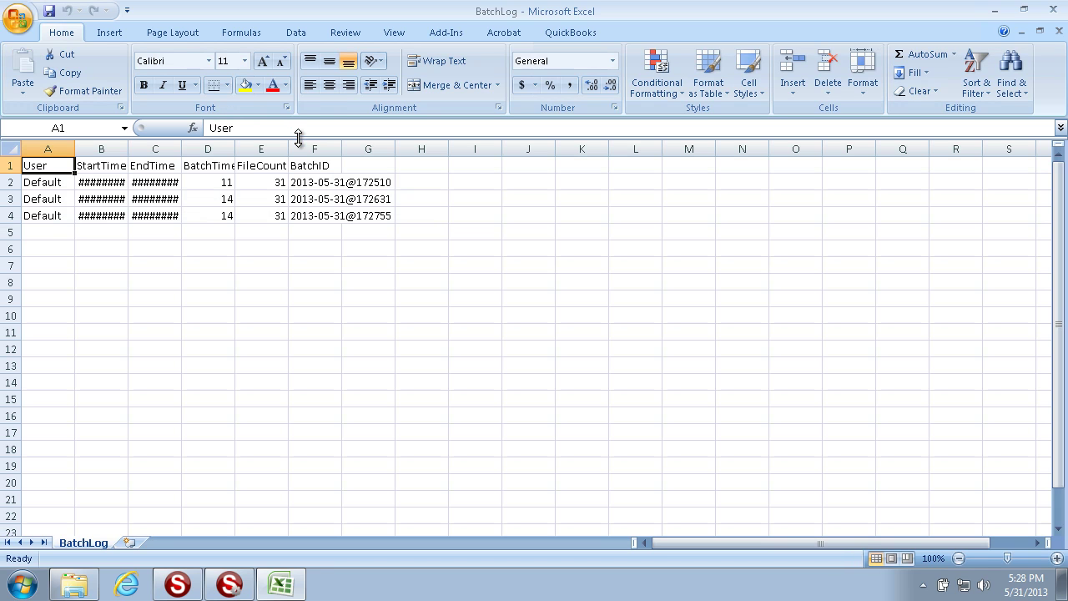
# Autofit columns F, B and C and inspect the three BatchIDs in F2–F4.
pyautogui.doubleClick(342, 148)
pyautogui.doubleClick(128, 149)
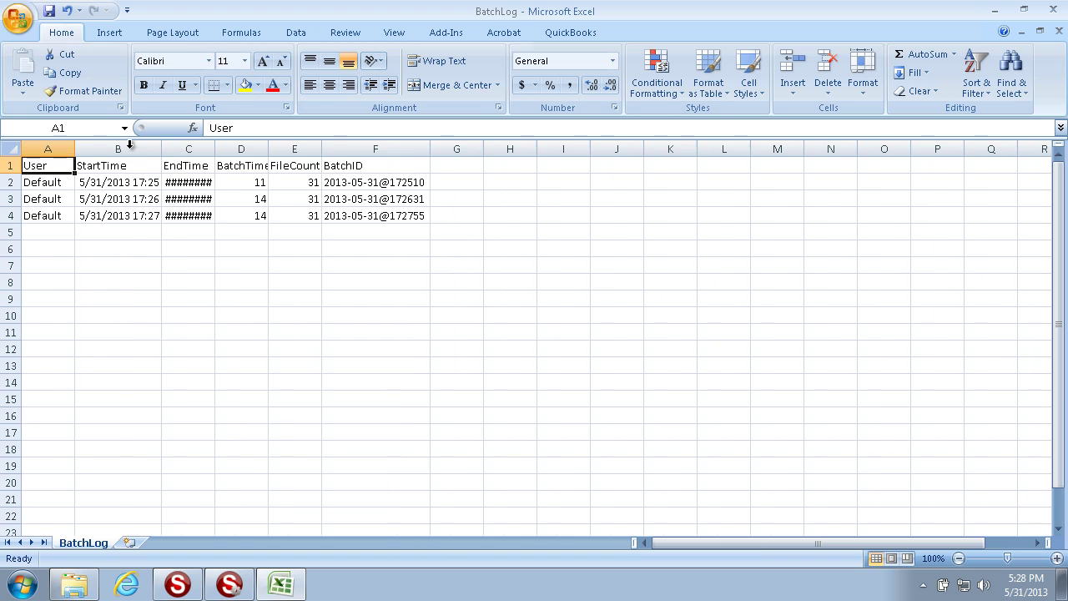
pyautogui.doubleClick(213, 149)
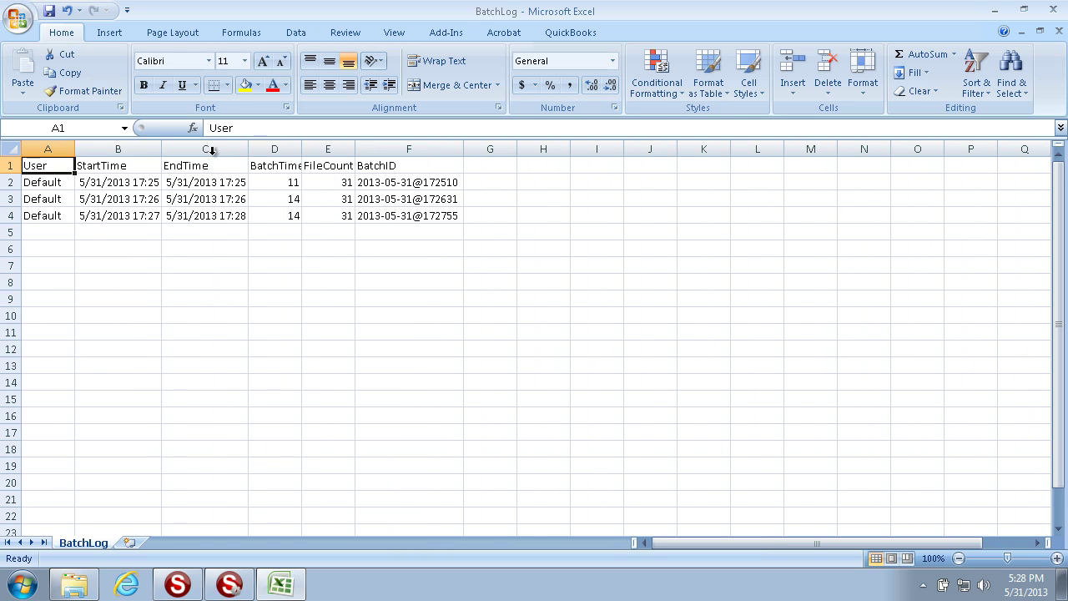
pyautogui.click(411, 185)
pyautogui.click(403, 200)
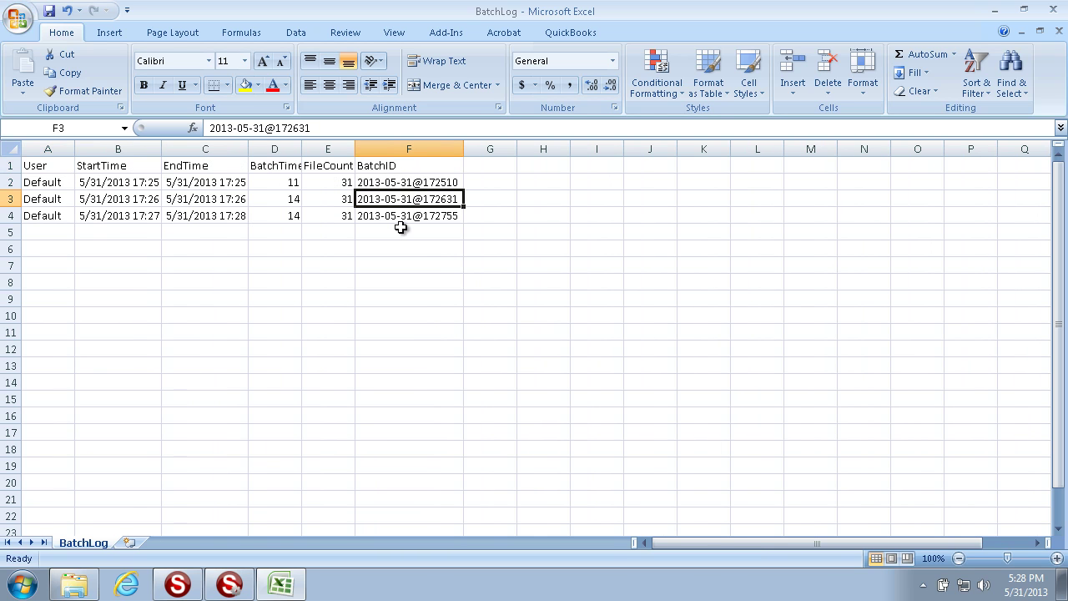
pyautogui.click(408, 216)
pyautogui.click(412, 199)
pyautogui.click(417, 186)
pyautogui.click(417, 213)
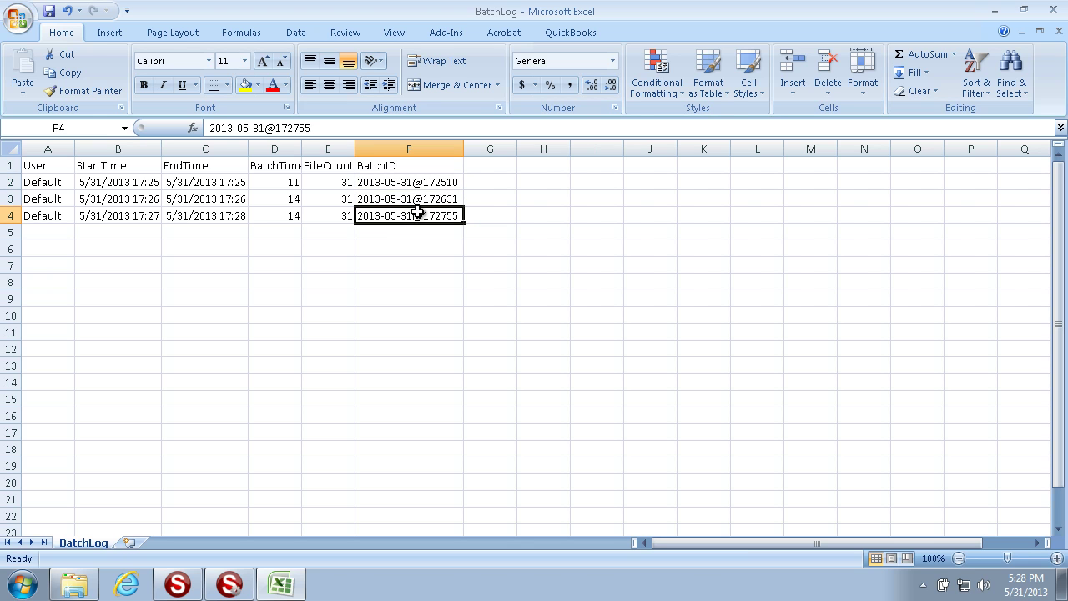
# Close BatchLog without saving and return to the service control window.
pyautogui.click(1053, 12)
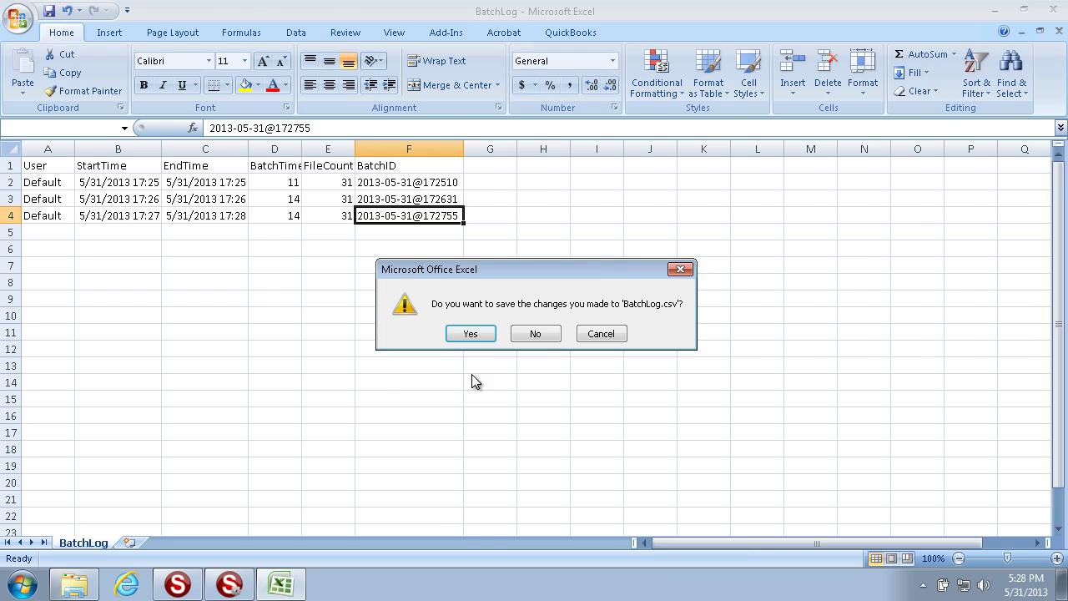
pyautogui.click(537, 333)
pyautogui.click(520, 163)
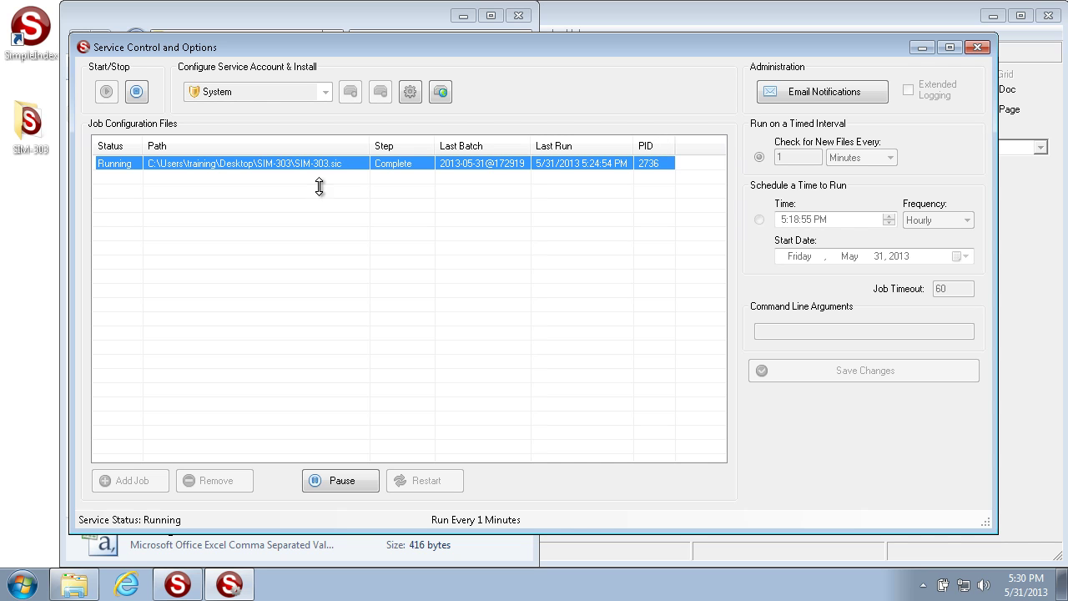
# Check the running services' PIDs in Task Manager, close it, and reselect the SIM-303 job.
pyautogui.rightClick(364, 591)
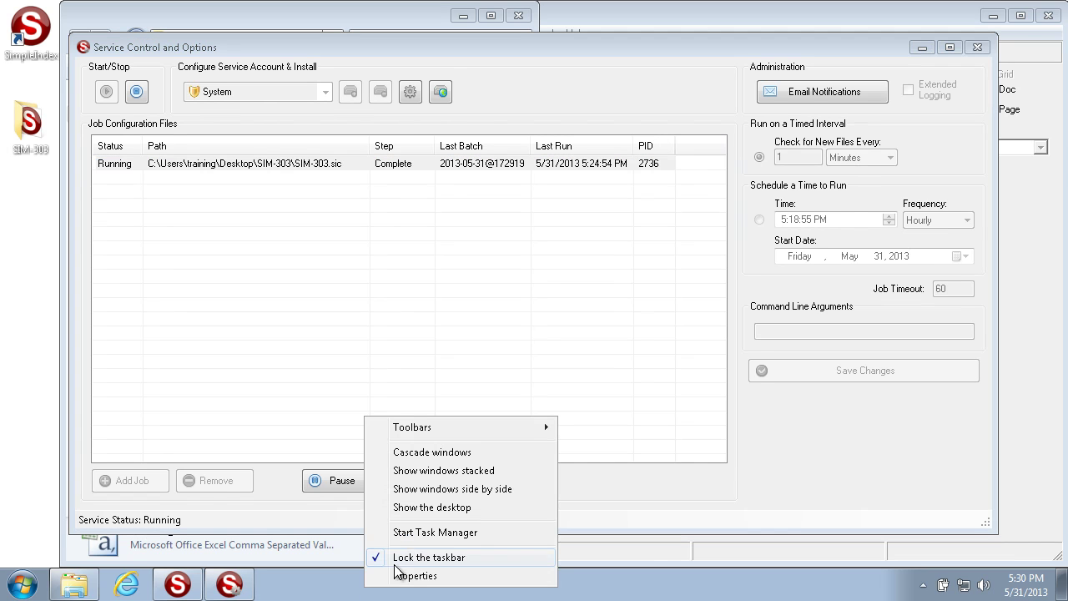
pyautogui.click(412, 532)
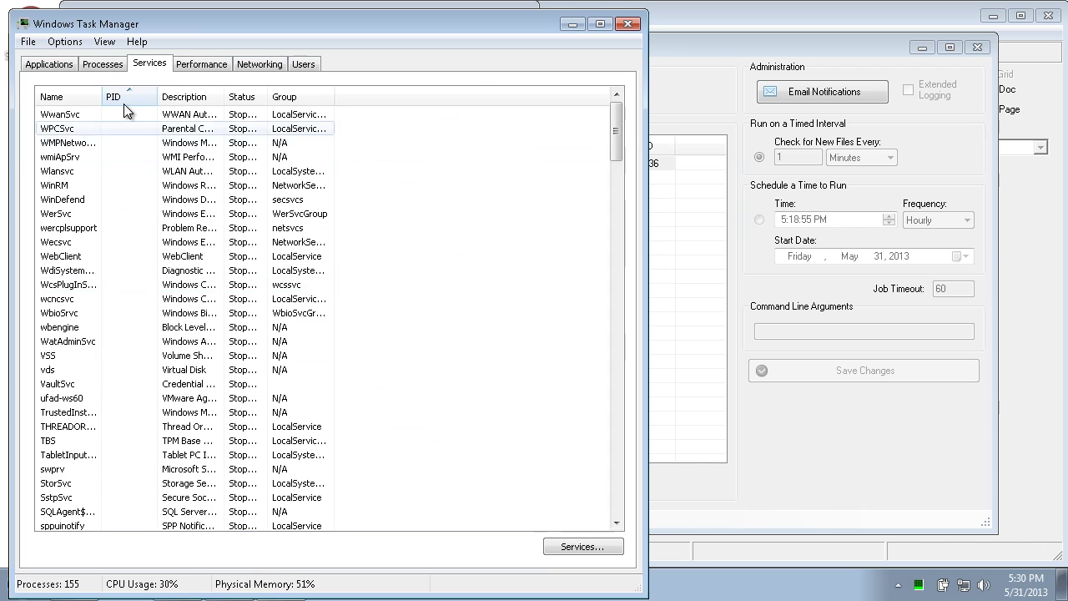
pyautogui.scroll(-5, 134, 193)
pyautogui.scroll(-20, 135, 193)
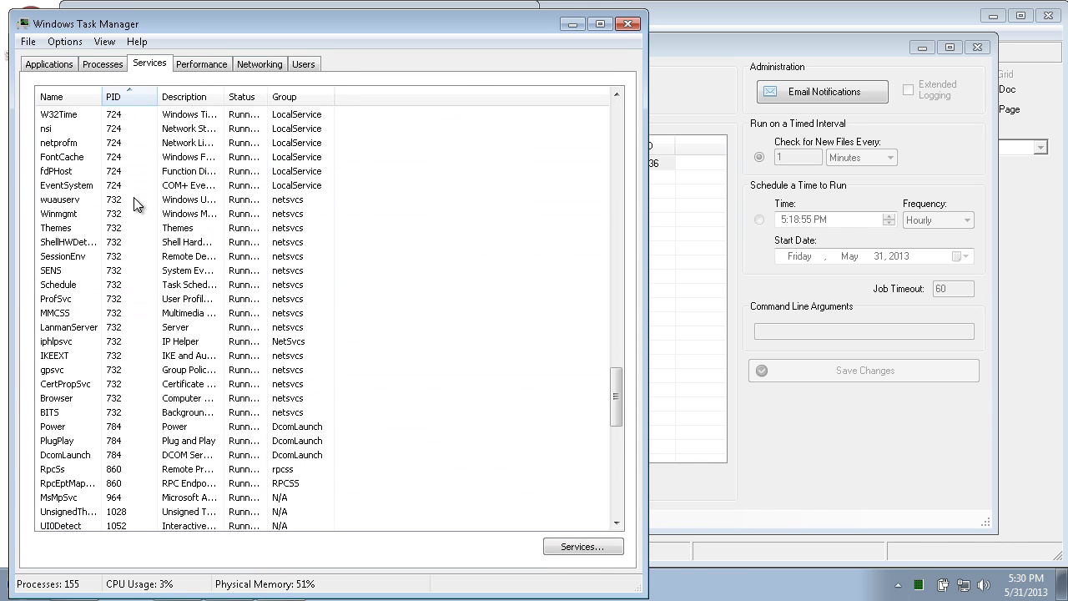
pyautogui.scroll(-12, 125, 500)
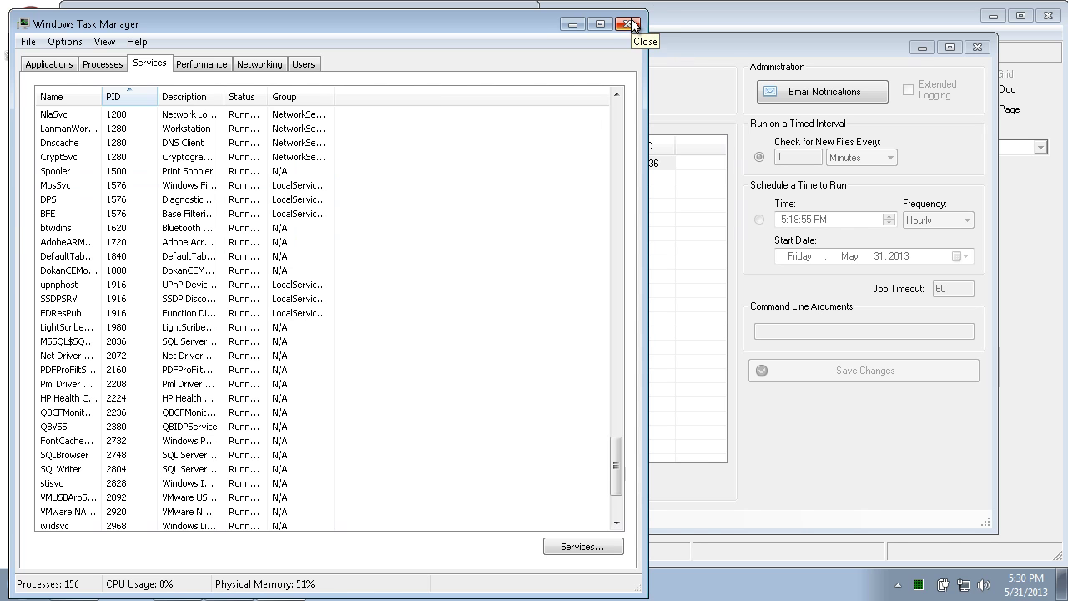
pyautogui.click(632, 26)
pyautogui.click(534, 166)
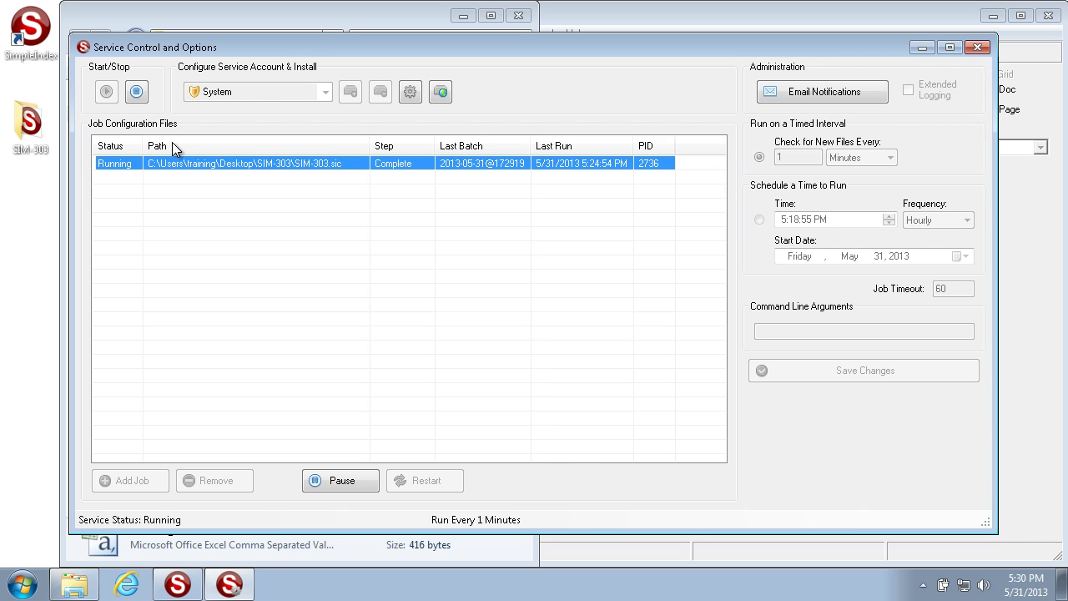
# Stop the service, select the SIM-303 job once Not Running, then start the service again.
pyautogui.click(139, 98)
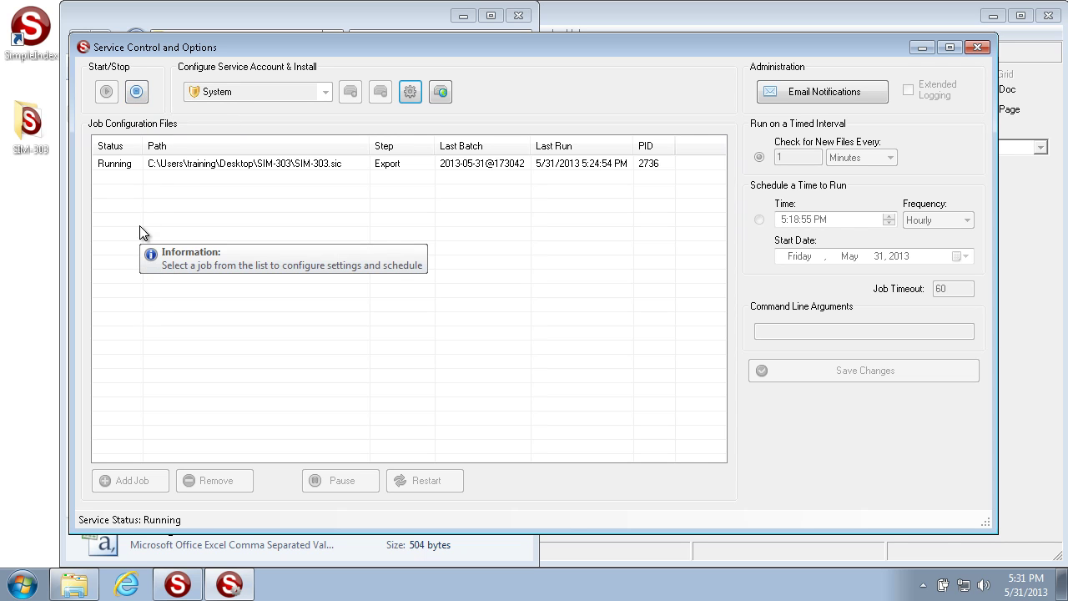
pyautogui.click(169, 165)
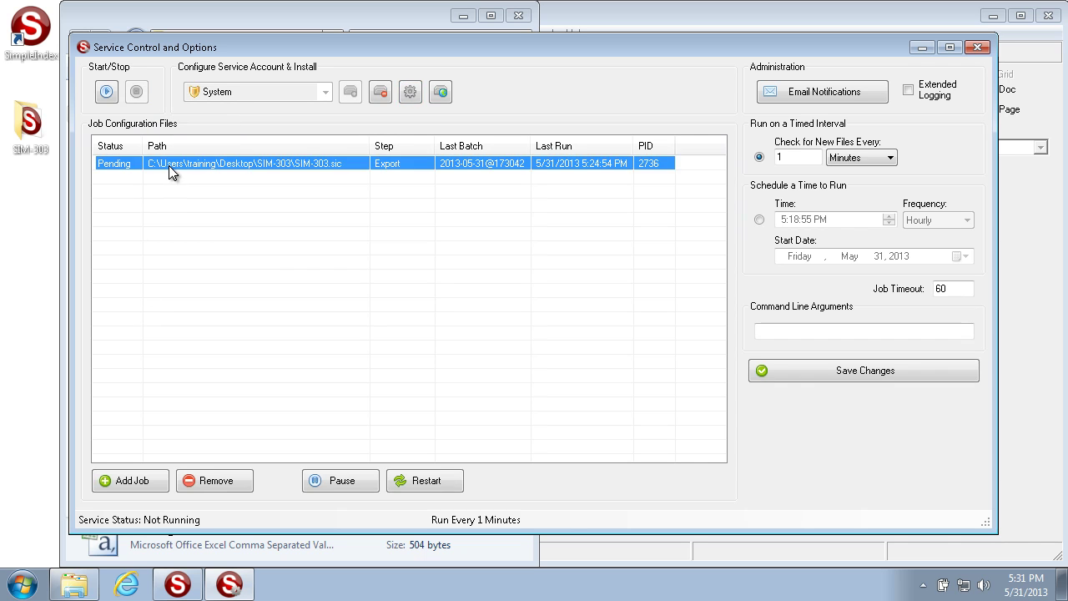
pyautogui.click(105, 92)
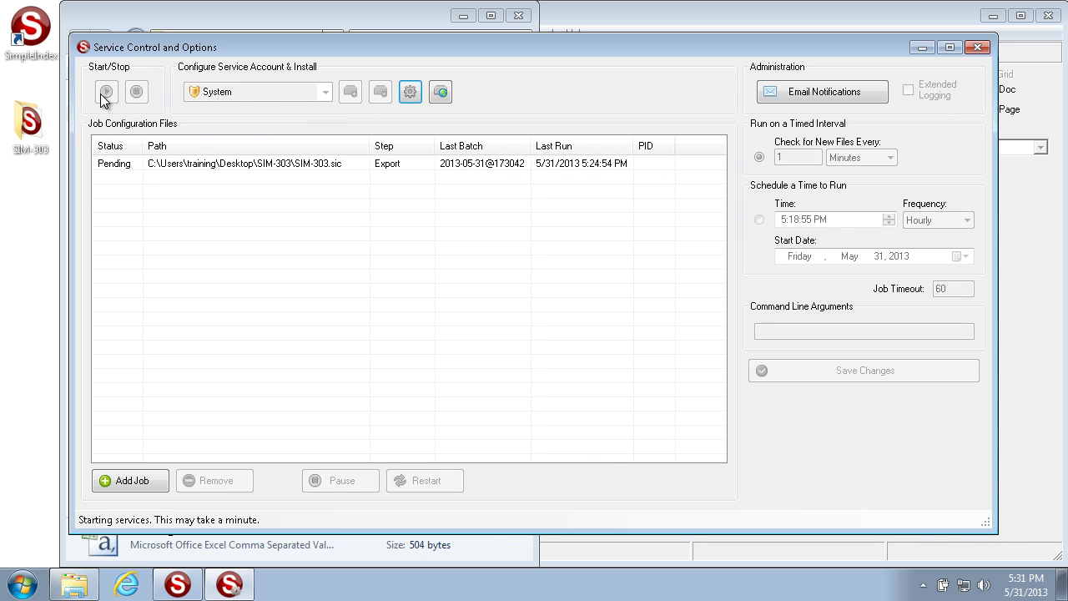